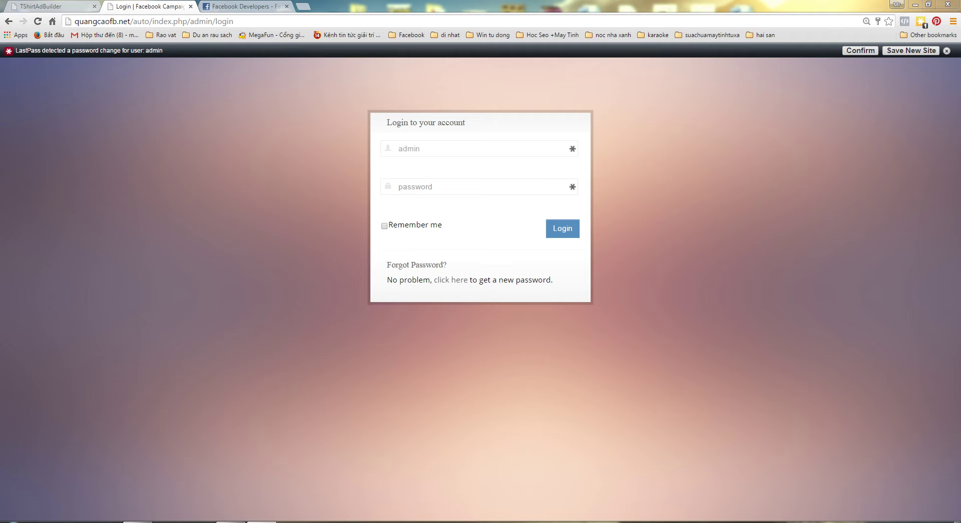
- Log in to the Facebook Campaigner admin area with the demo username and password
click(421, 148)
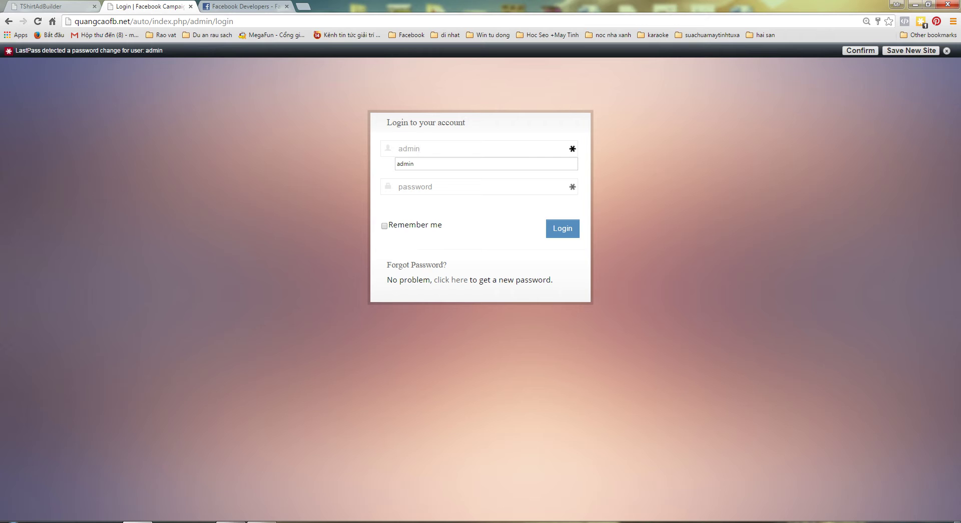
text(demo)
key(ctrl+a)
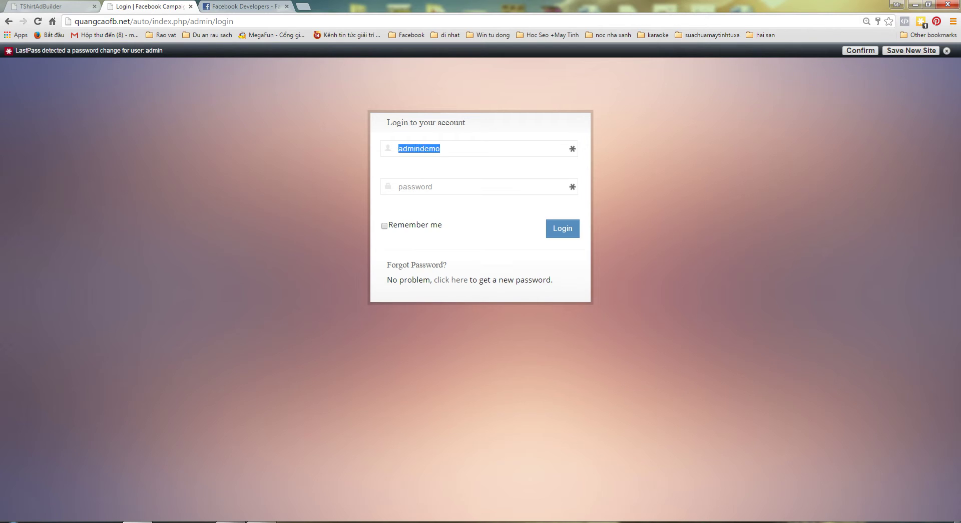
text(demod)
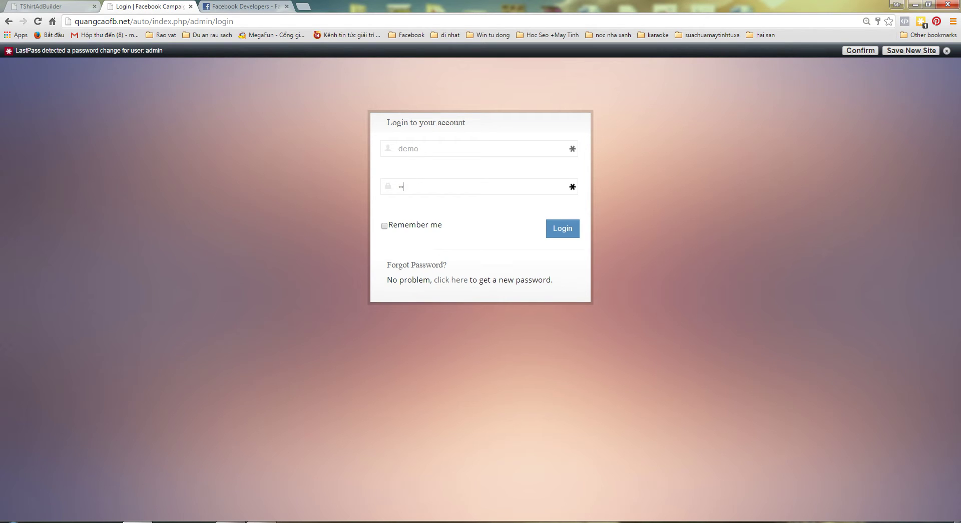
text(emo)
key(BackSpace)
key(BackSpace)
key(BackSpace)
text(123456)
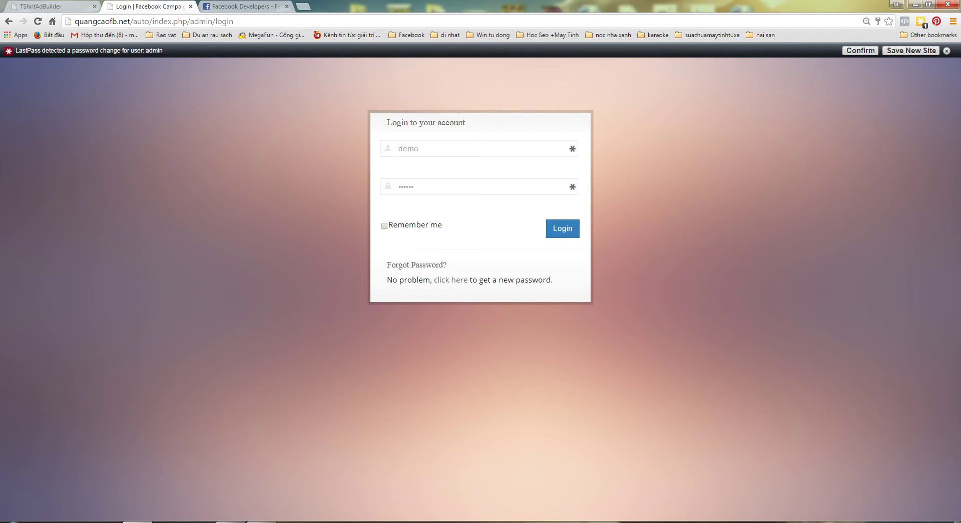
key(Return)
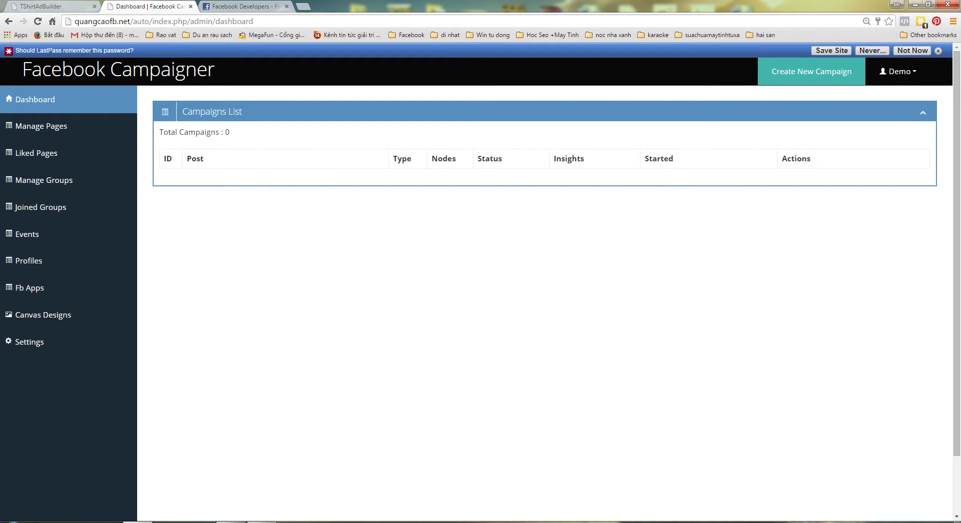
- Go from Create New Campaign to the Fb Apps page and start adding a new app
click(812, 71)
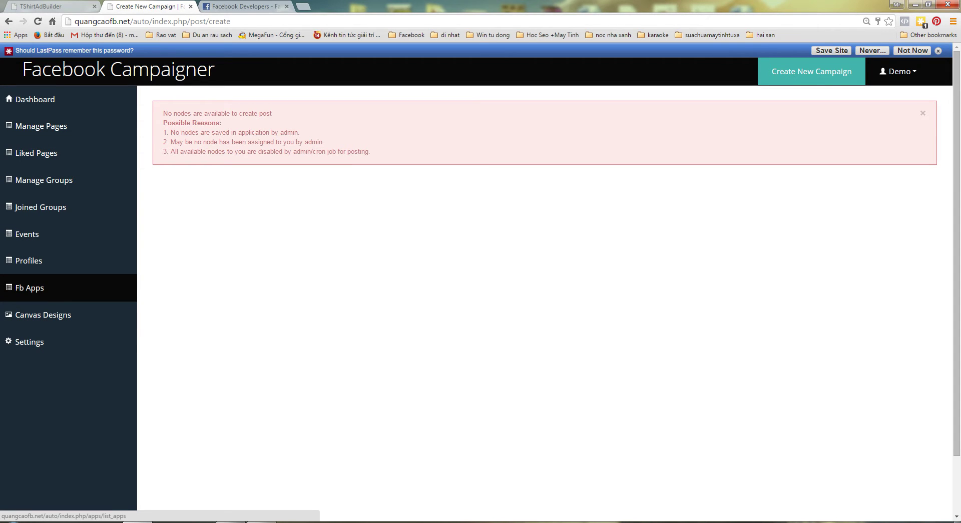
click(29, 287)
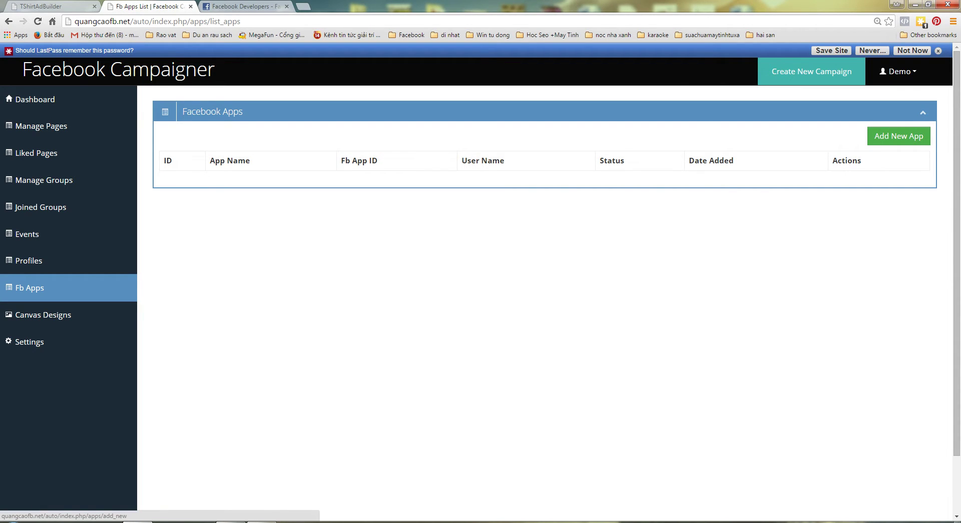
click(898, 135)
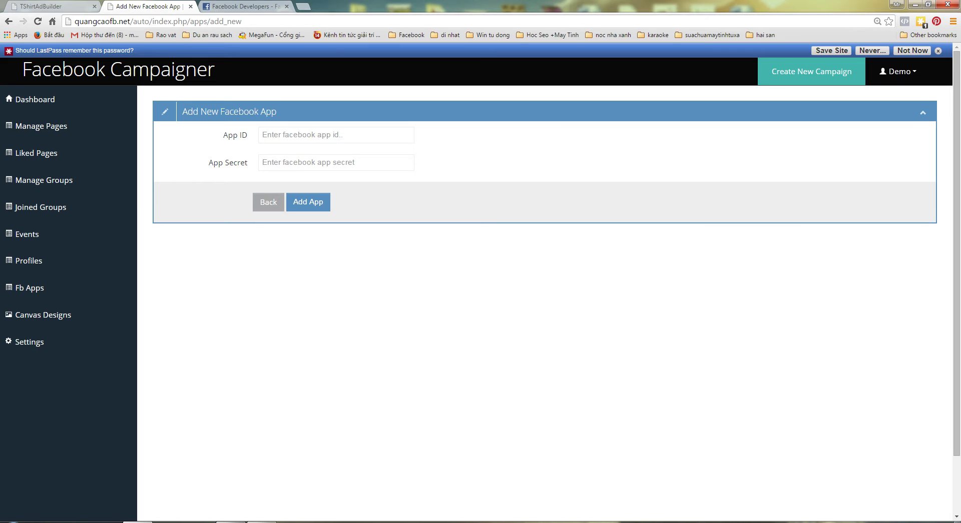
- Create a website app ID named 'Chayquangcao' in the Communication category
click(241, 6)
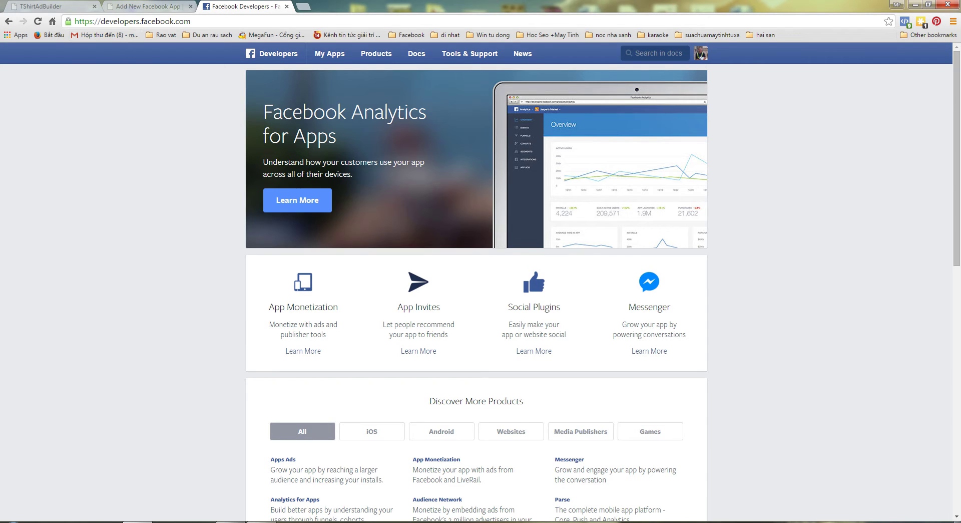
mouse_move(329, 54)
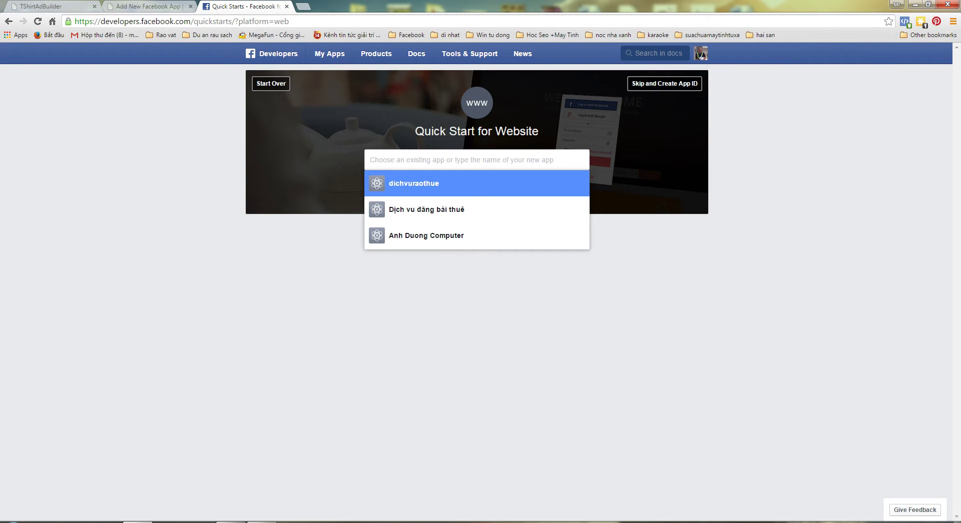
text(Chay)
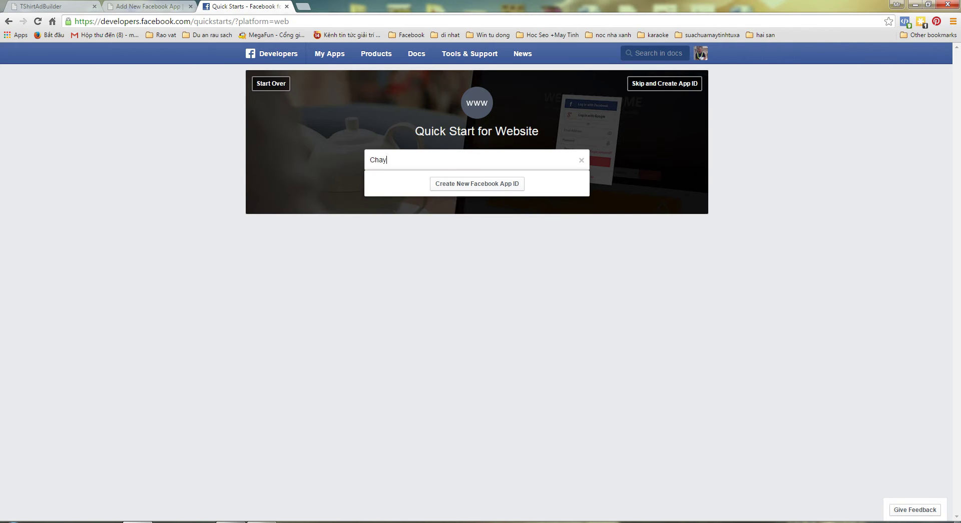
text(quangcao)
key(Return)
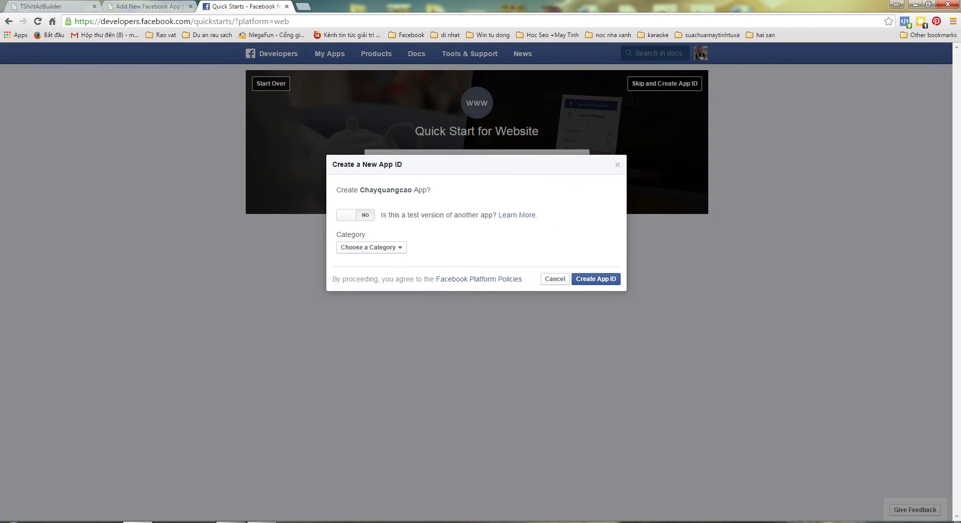
click(372, 247)
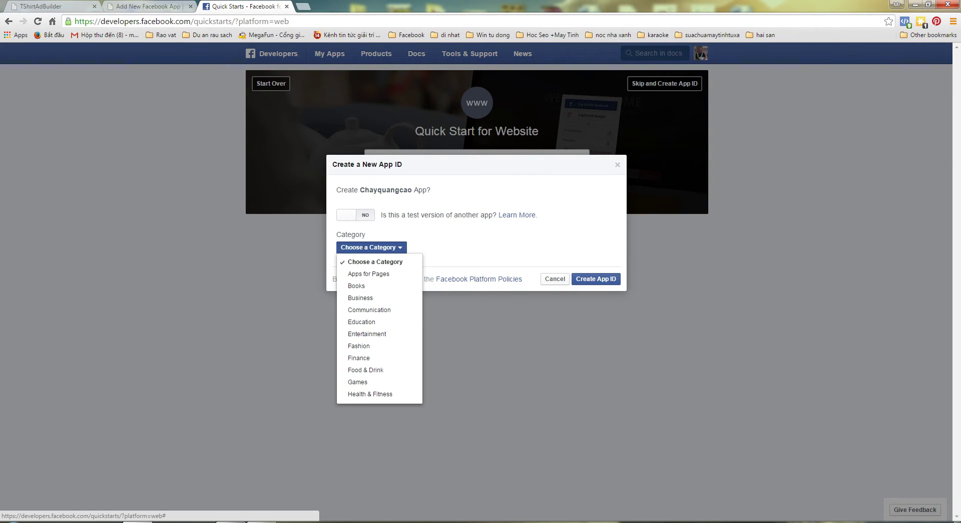
key(Down)
key(Return)
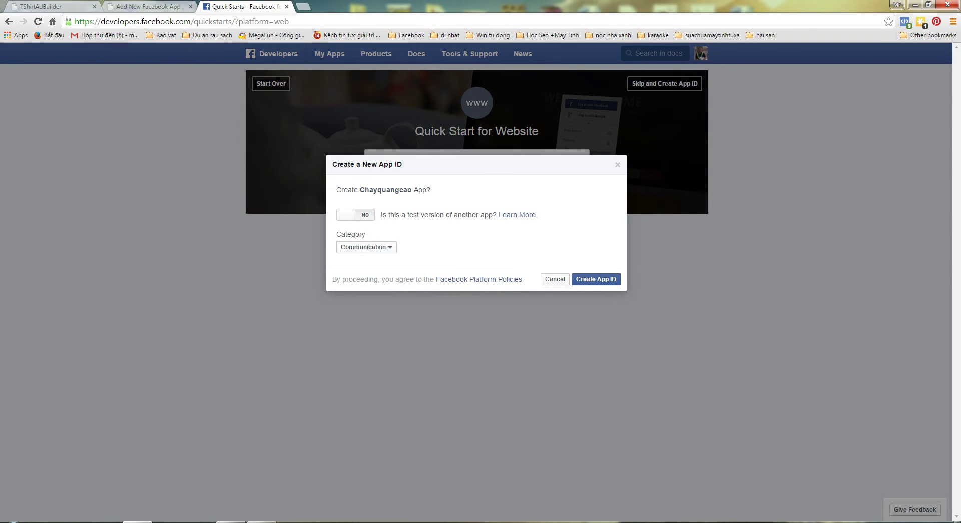
key(Return)
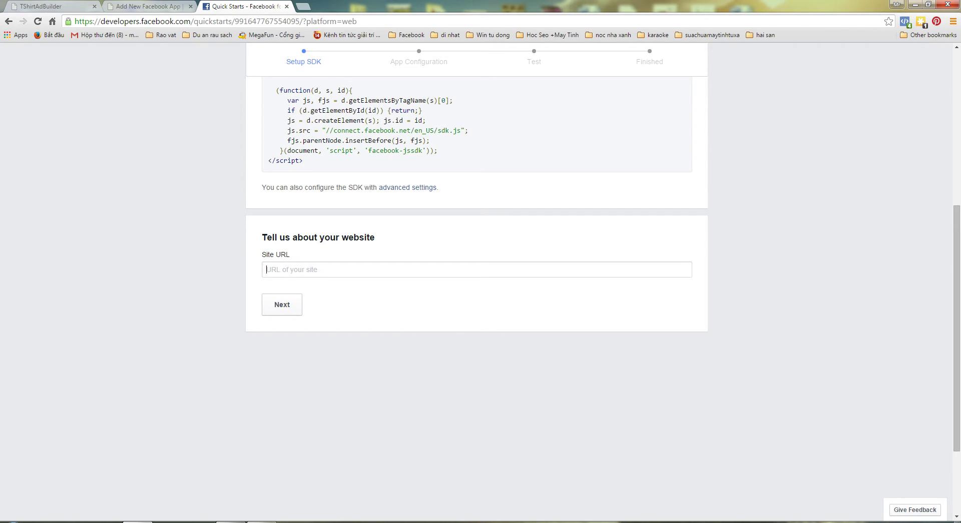
text(htt)
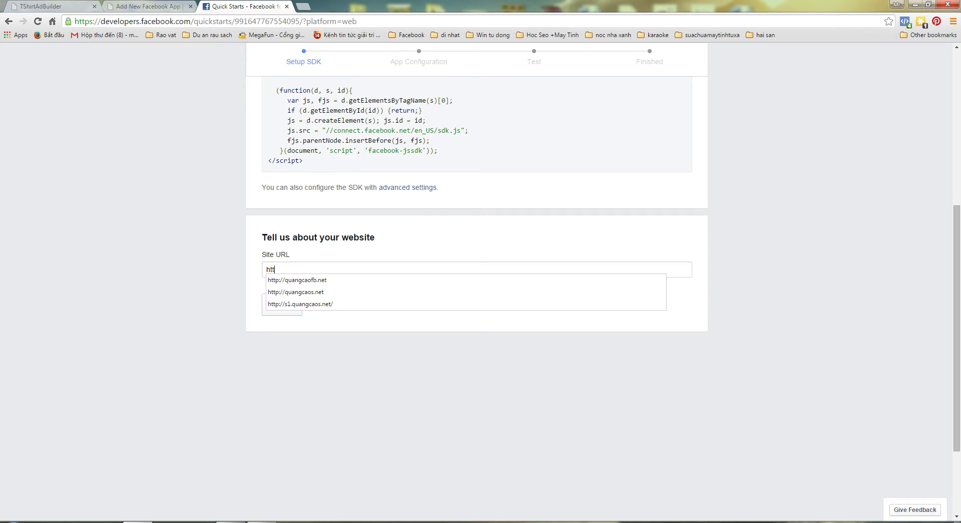
key(Down)
key(Return)
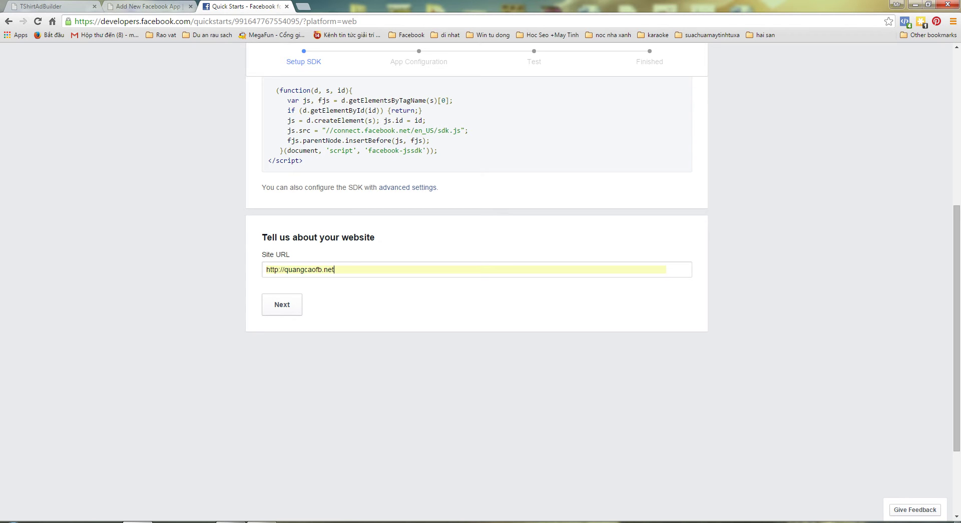
key(Return)
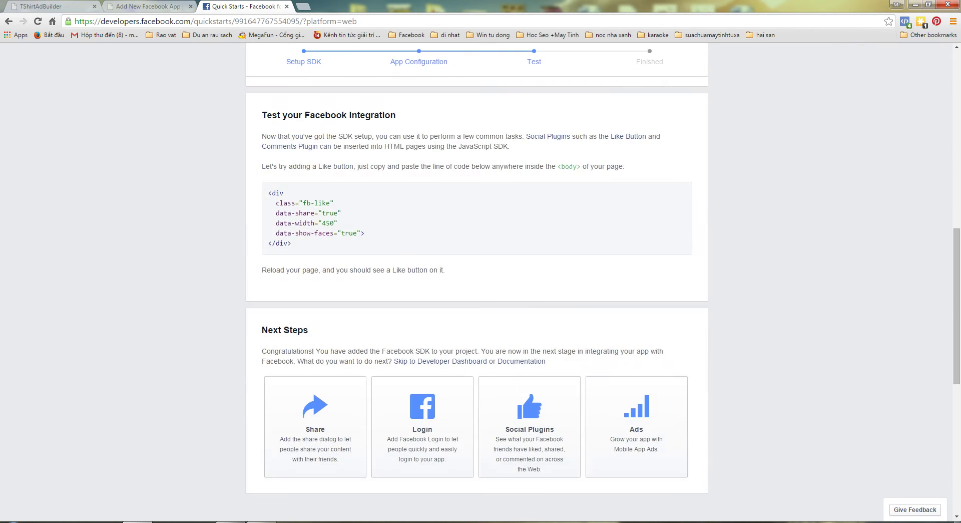
key(Home)
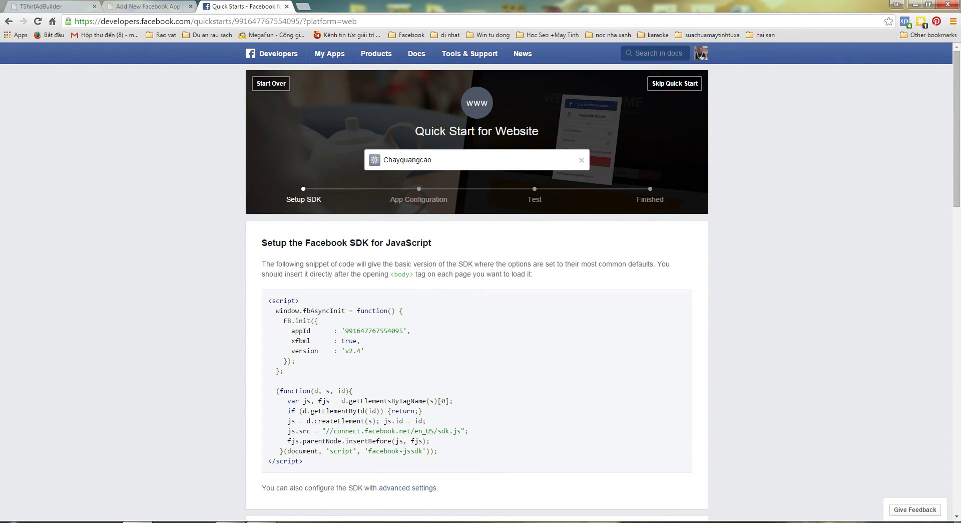
click(675, 83)
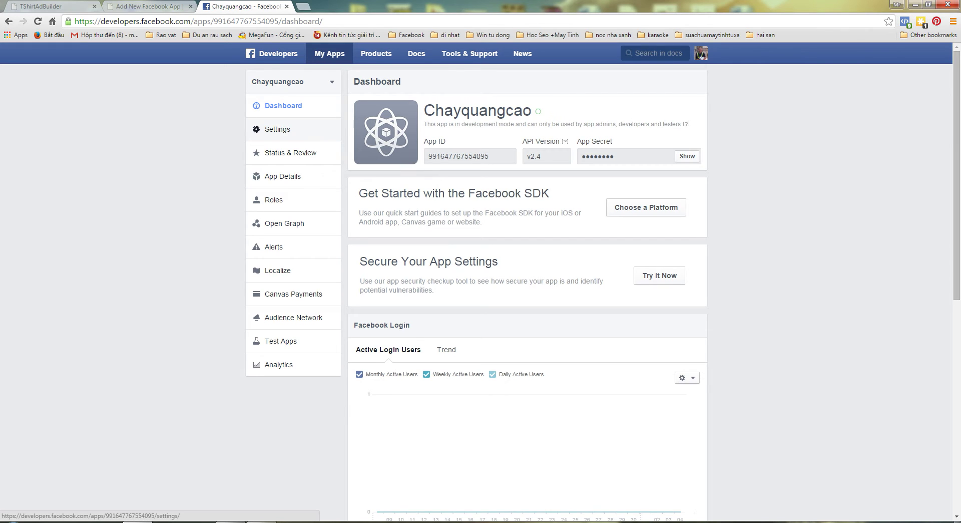
- In the app Settings, fill the Contact Email from the autofill suggestion
click(278, 129)
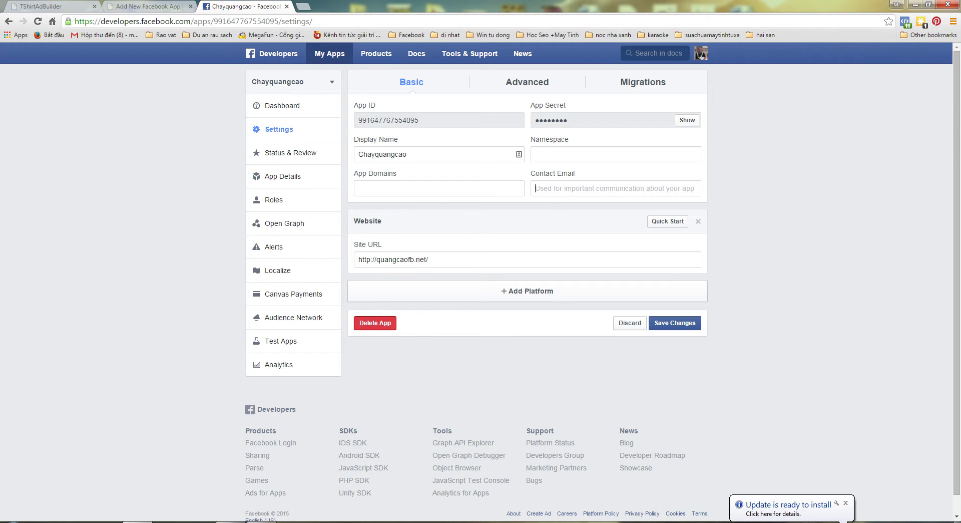
text(mr)
key(Down)
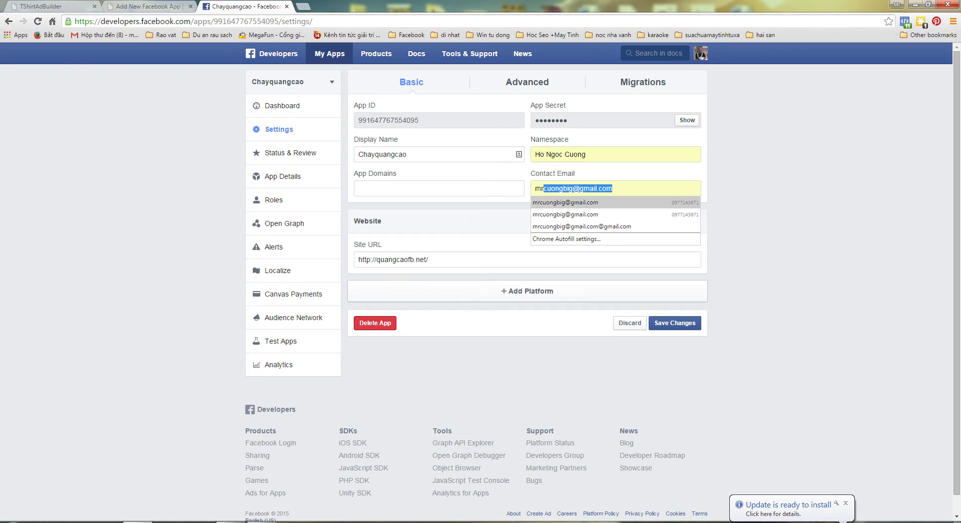
key(Return)
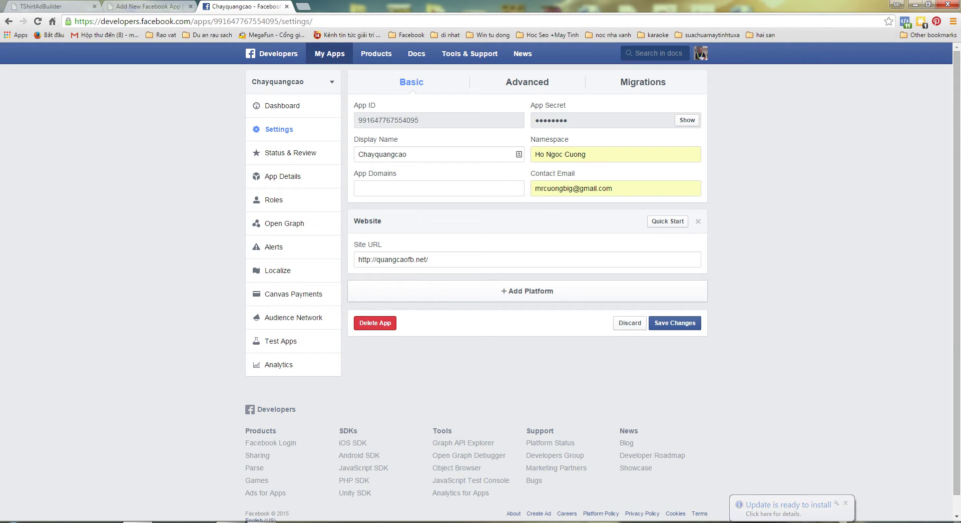
- Save the settings with an empty Namespace field and return to the app Dashboard
triple_click(575, 155)
key(BackSpace)
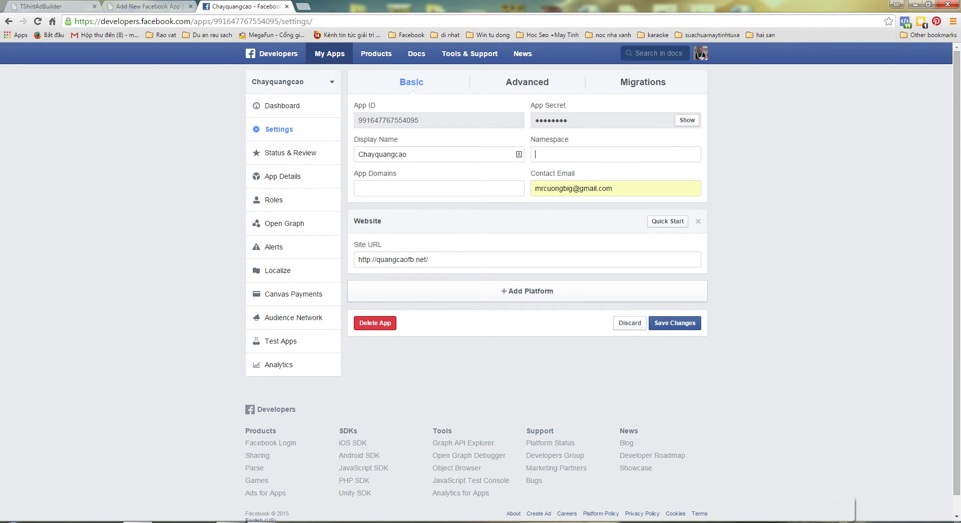
key(Down)
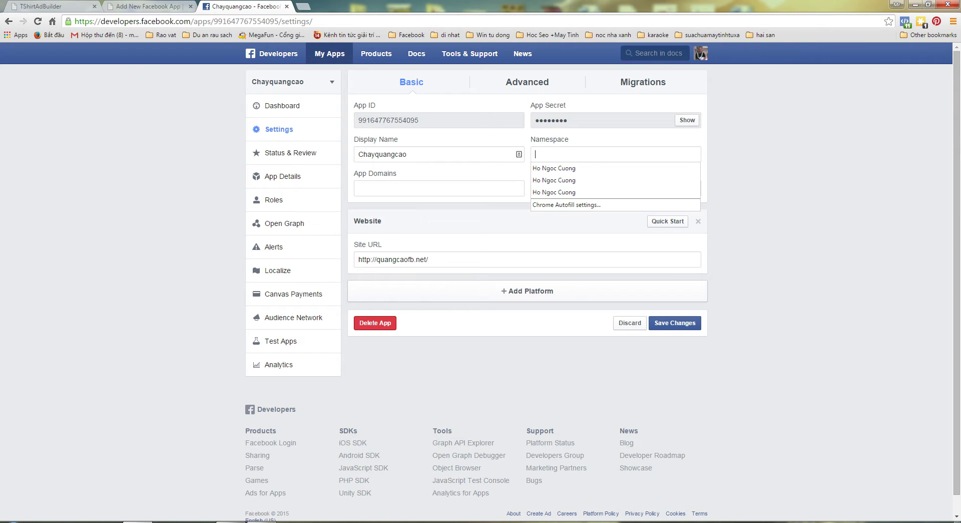
key(Down)
key(Escape)
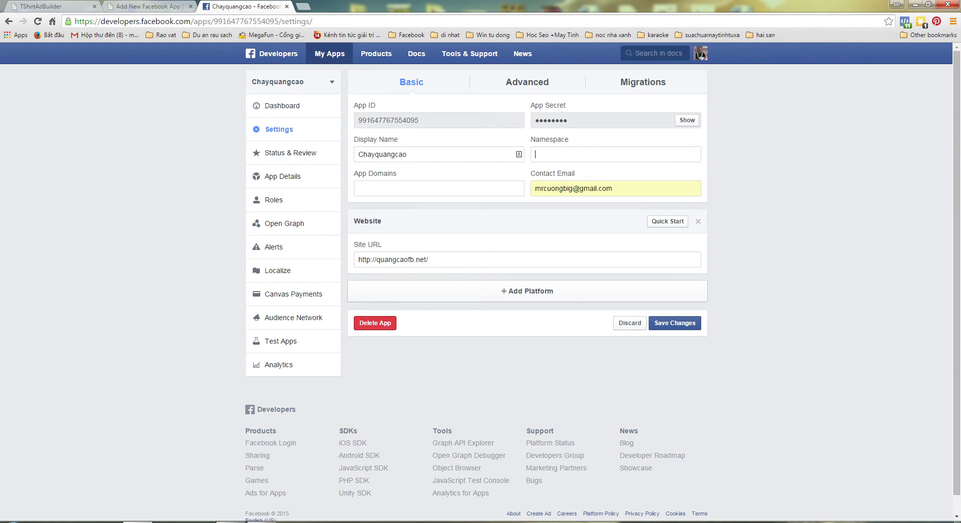
text(Chayquangcaofb)
key(Return)
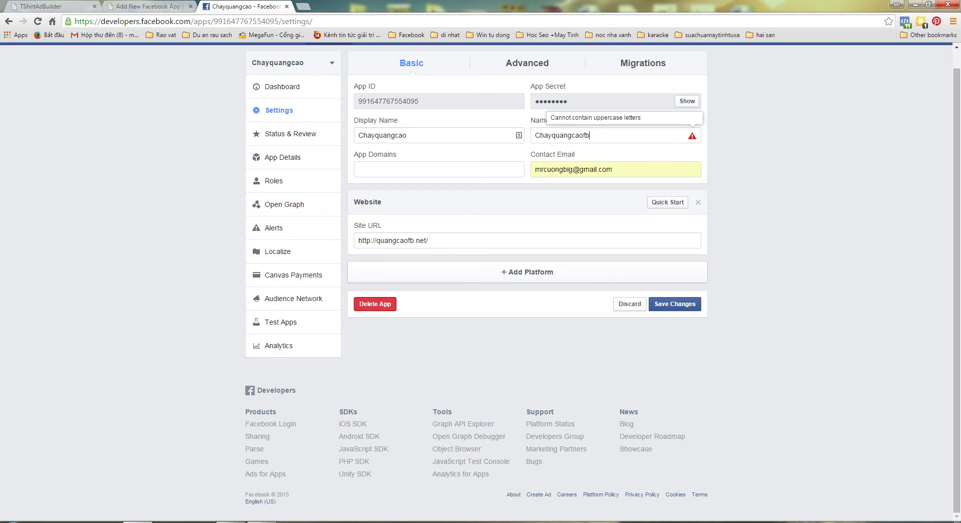
key(BackSpace)
key(Return)
key(BackSpace)
key(BackSpace)
key(BackSpace)
key(BackSpace)
key(BackSpace)
key(BackSpace)
key(BackSpace)
key(BackSpace)
key(BackSpace)
key(BackSpace)
key(BackSpace)
key(BackSpace)
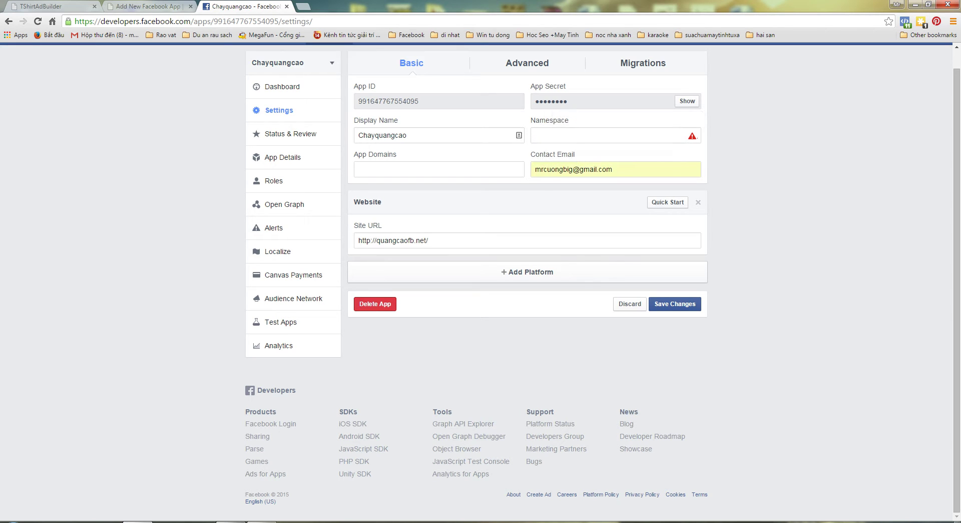
key(Return)
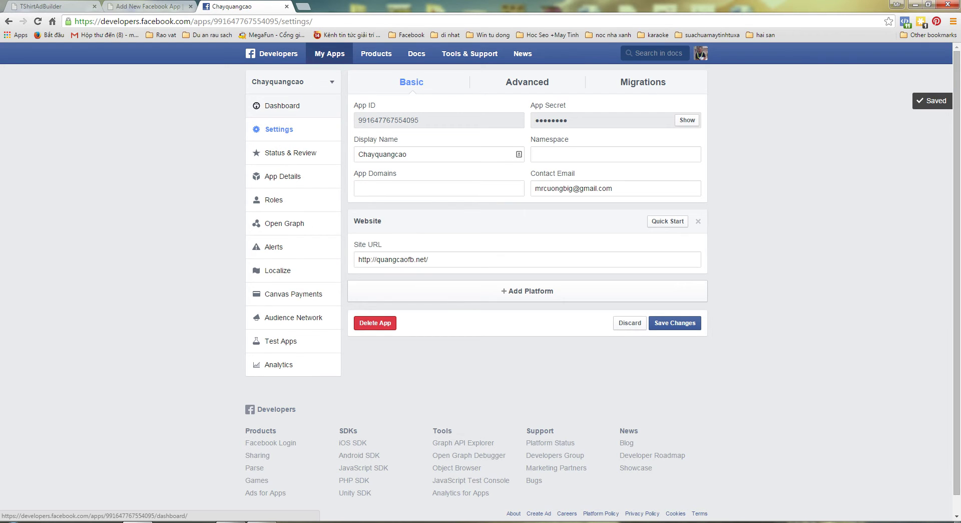
click(283, 106)
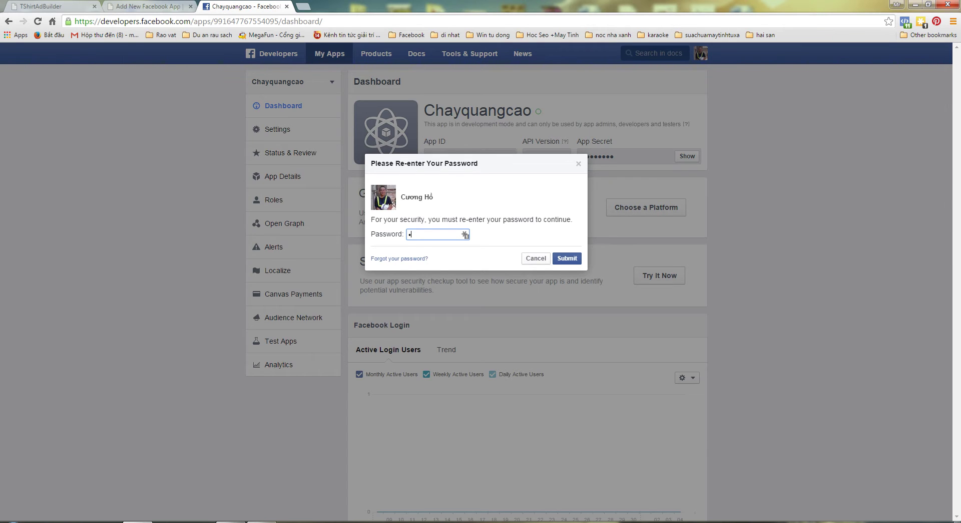
- Re-enter the account password to reveal the App Secret, then copy the App ID
text(•••••••)
key(Return)
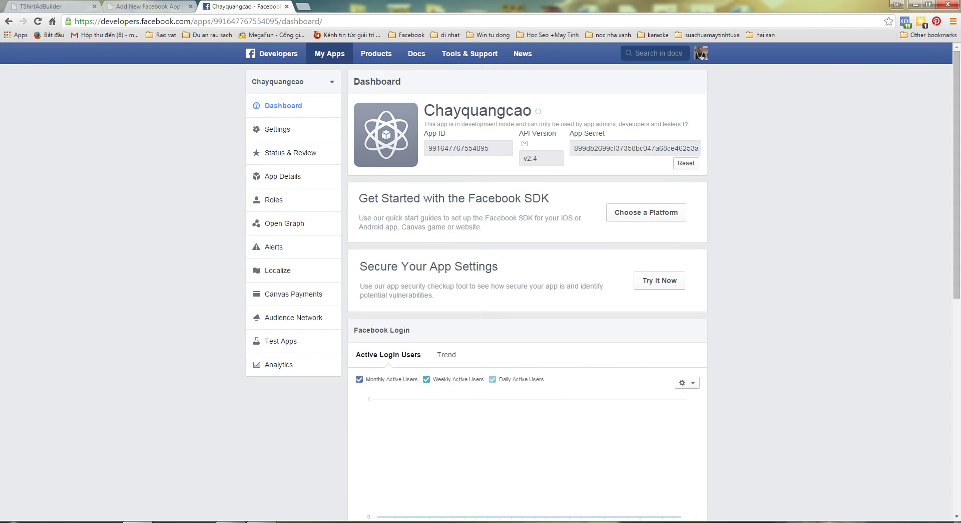
drag(428, 149, 490, 148)
key(ctrl+c)
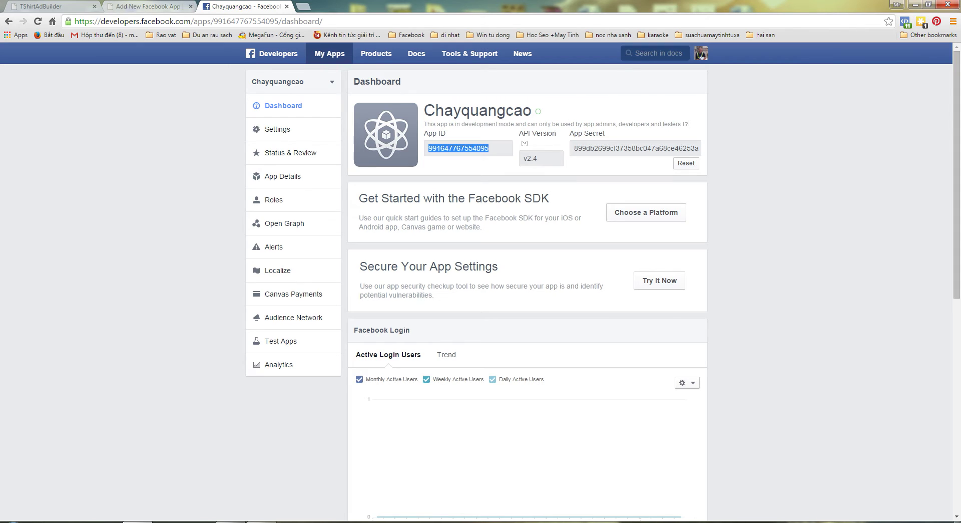
- Paste the copied App ID and App Secret into the Add New Facebook App form and add it
click(145, 6)
key(ctrl+v)
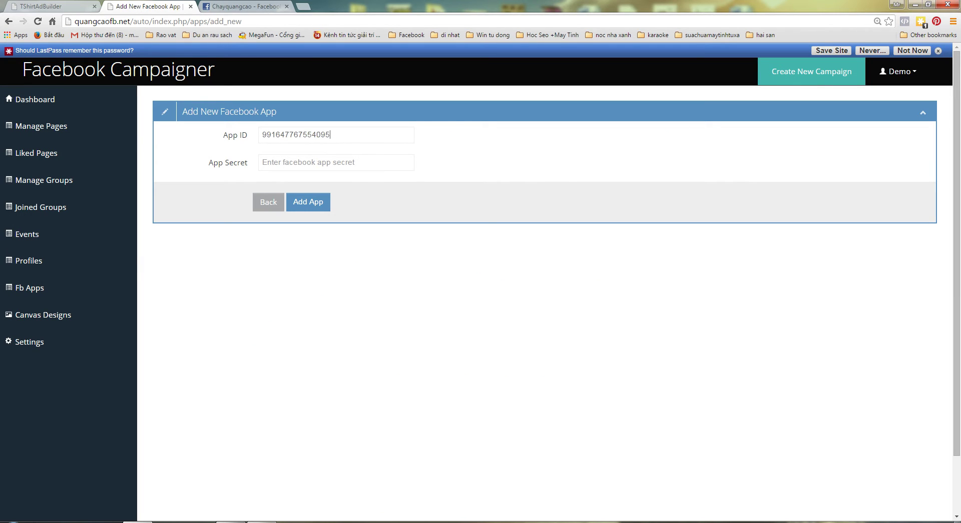
click(242, 6)
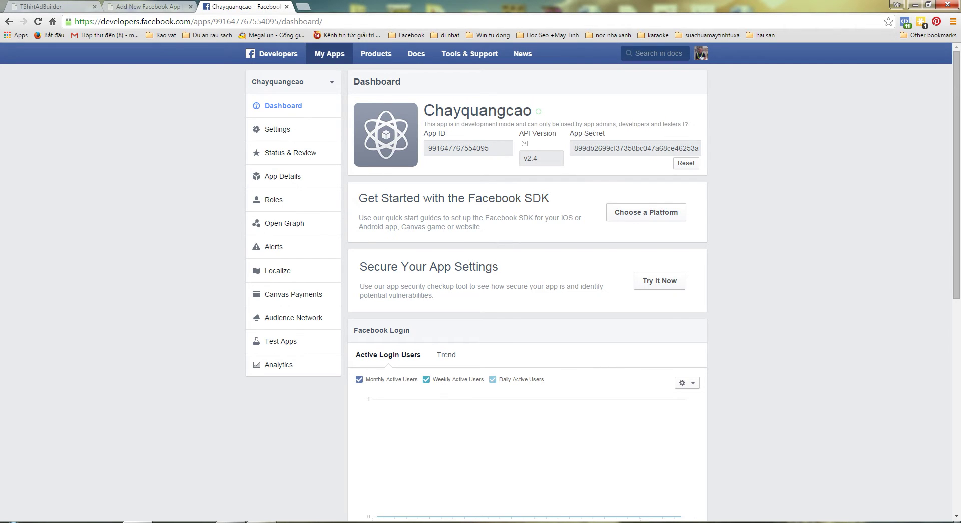
drag(574, 148, 699, 148)
key(ctrl+c)
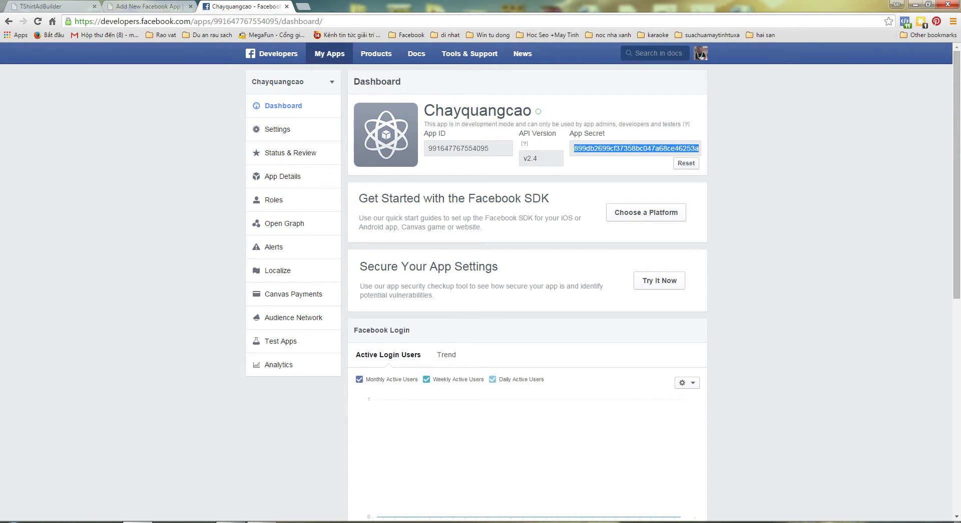
click(147, 6)
key(ctrl+v)
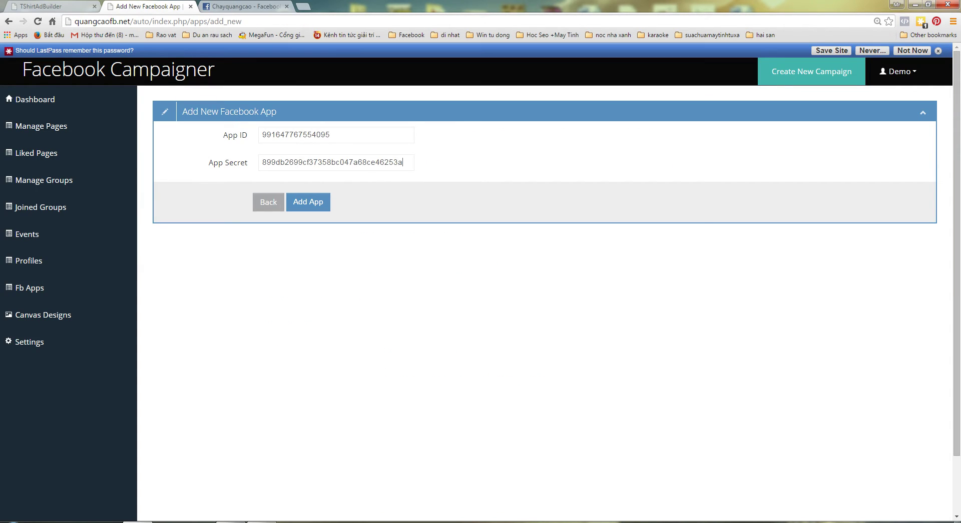
key(Return)
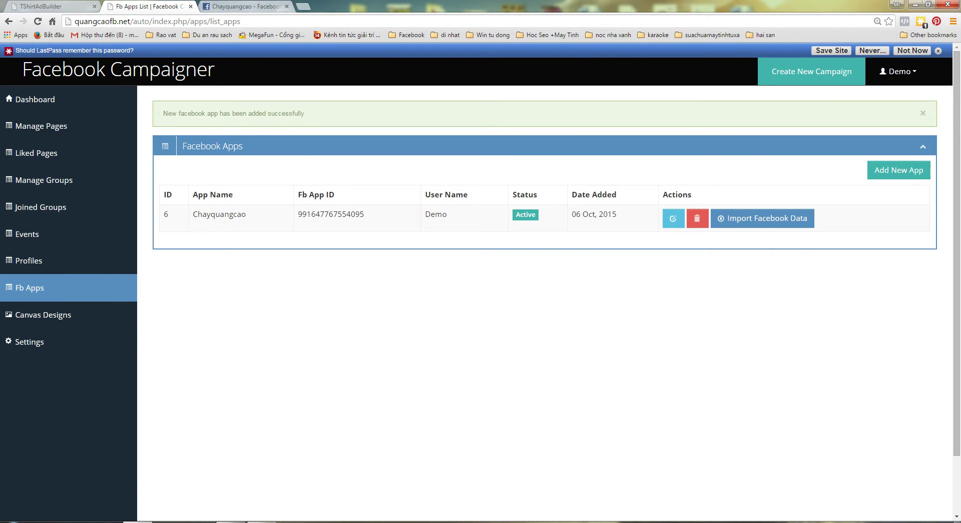
key(ctrl+Tab)
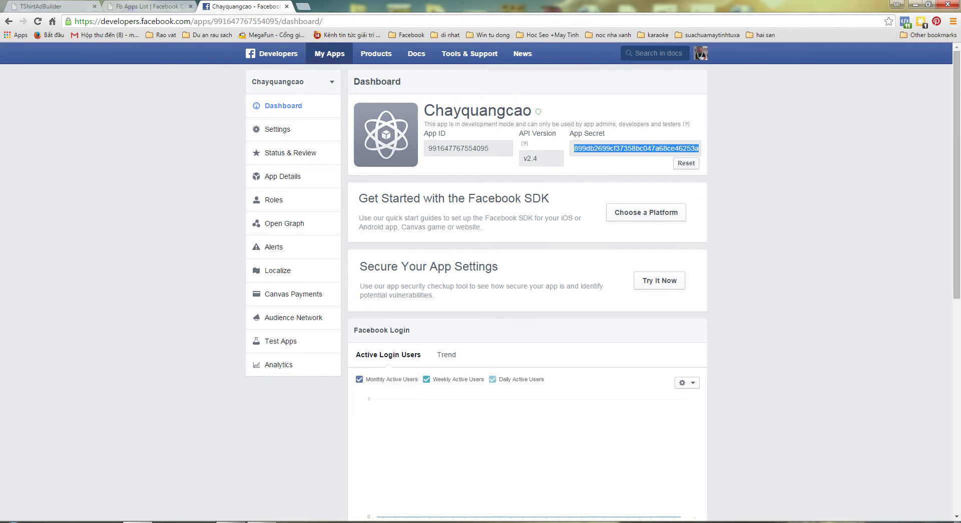
- Switch back to the Campaigner Fb Apps list tab showing the Chayquangcao app
mouse_move(329, 56)
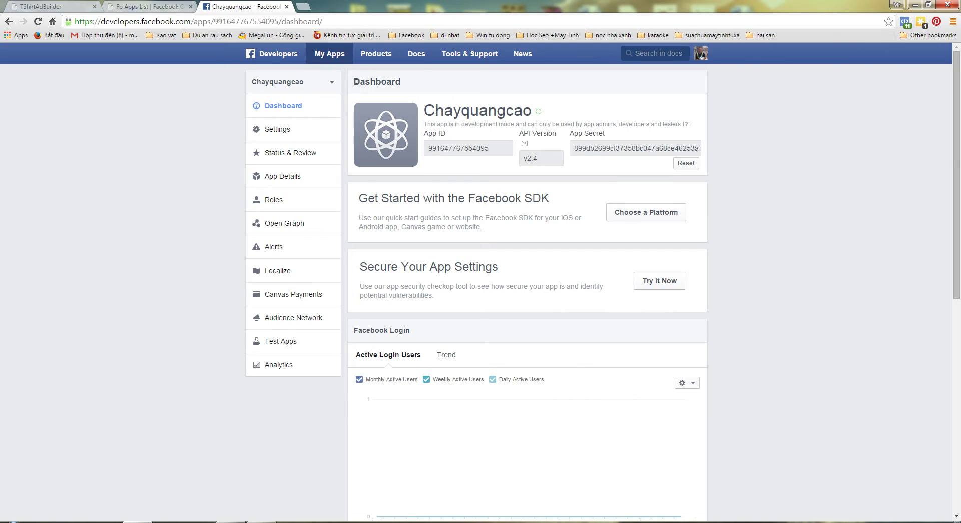
key(ctrl+shift+Tab)
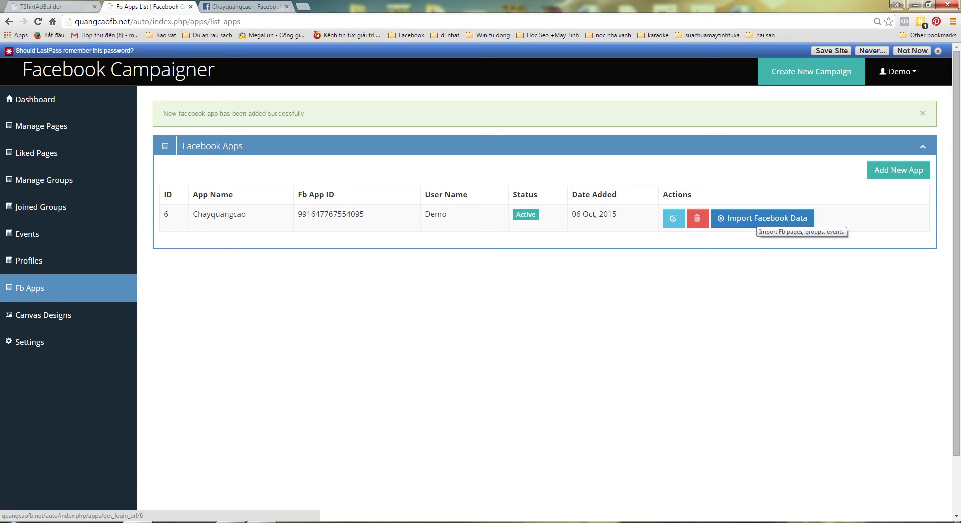
- Import Facebook data for Chayquangcao, accepting the profile, posting and Pages permission prompts
click(809, 219)
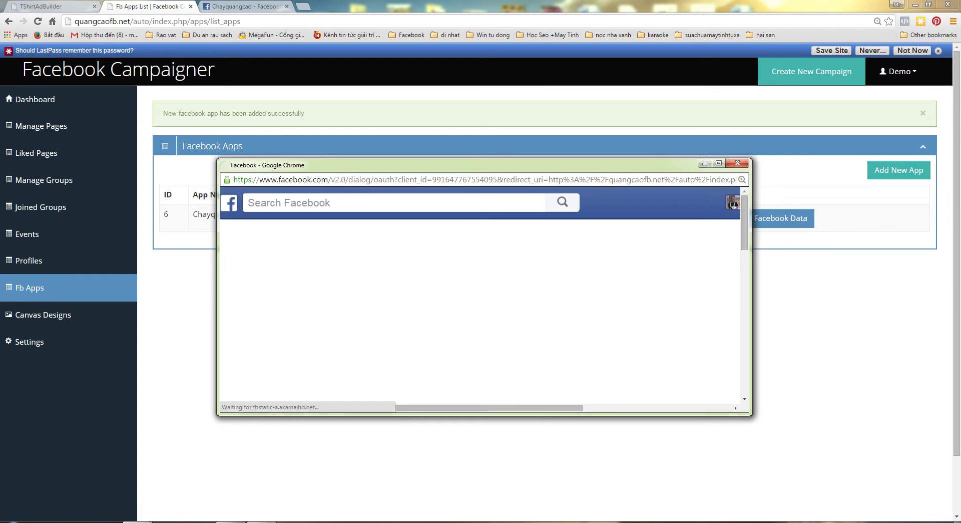
drag(217, 159, 81, 26)
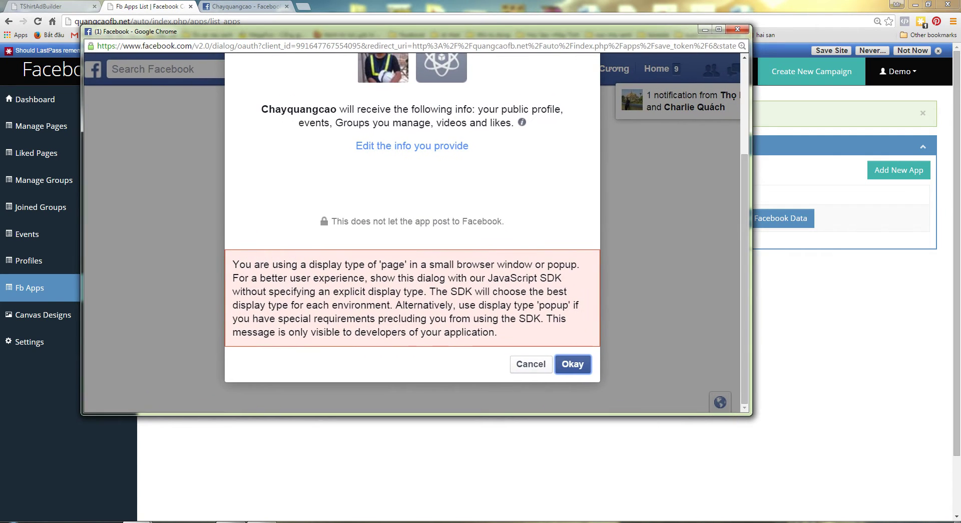
scroll(412, 235, up, 3)
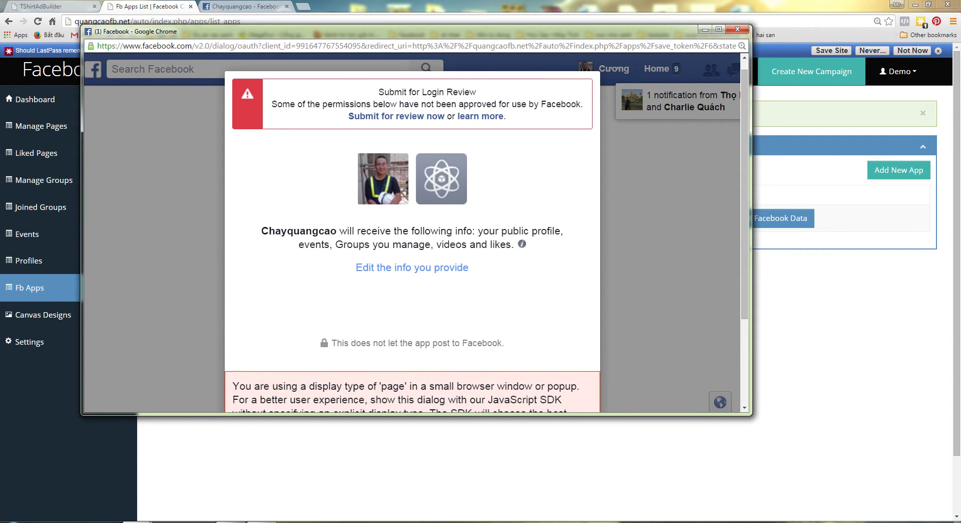
scroll(412, 234, down, 3)
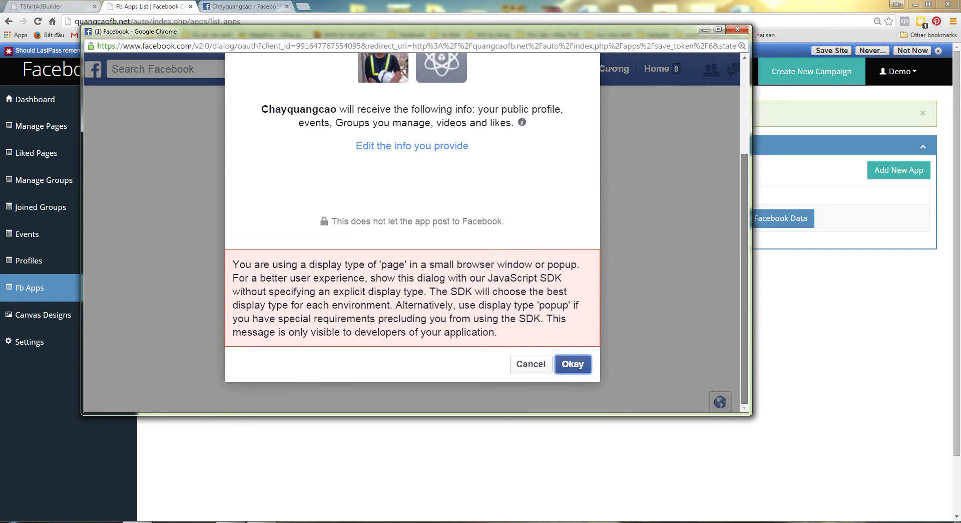
key(Return)
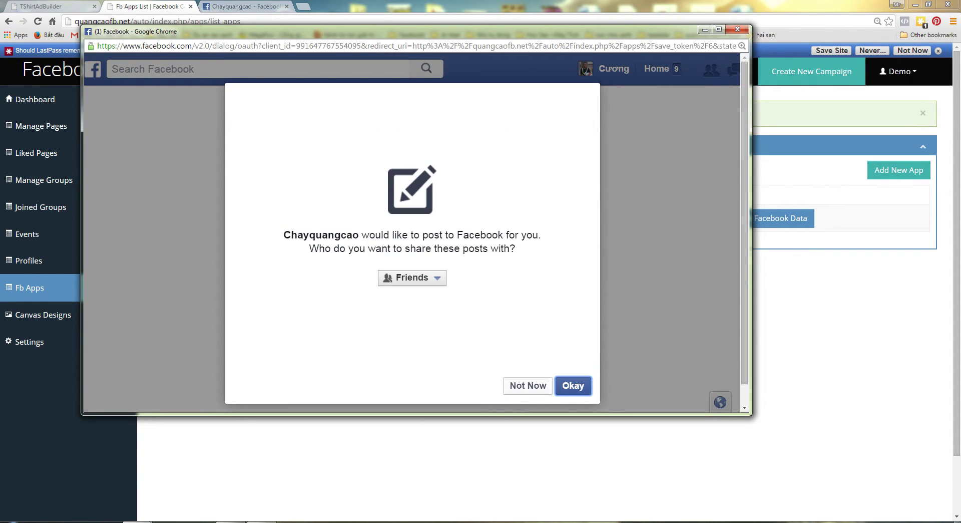
key(Return)
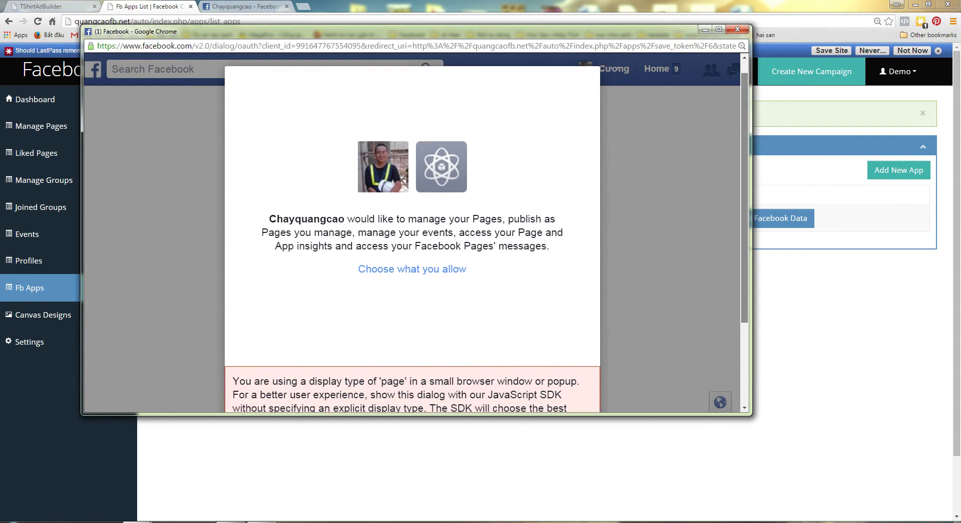
key(Return)
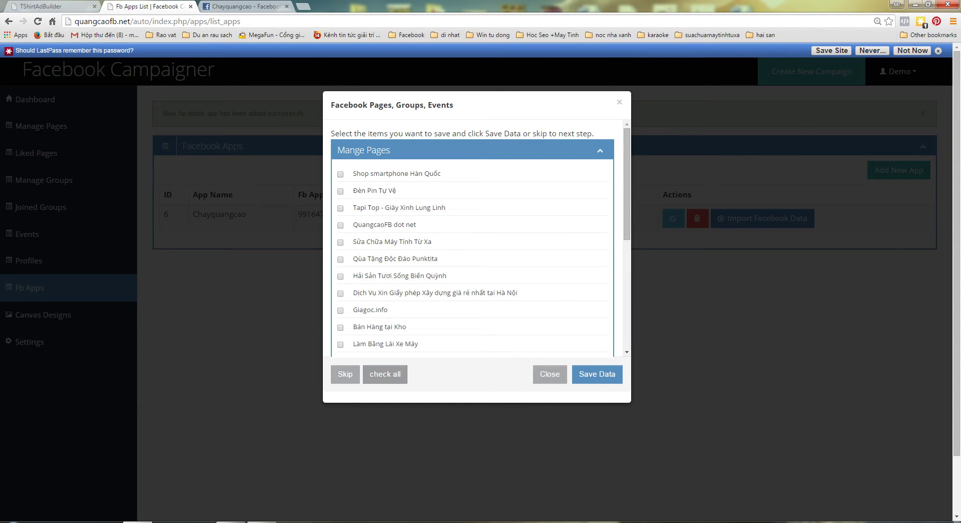
- Check all and save the managed pages and every batch of liked pages
click(385, 374)
click(597, 374)
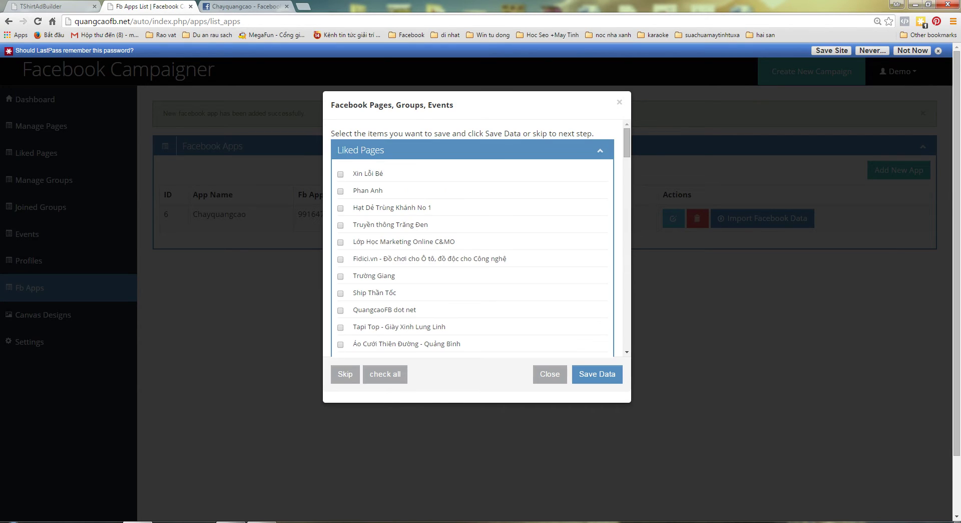
click(385, 375)
click(598, 374)
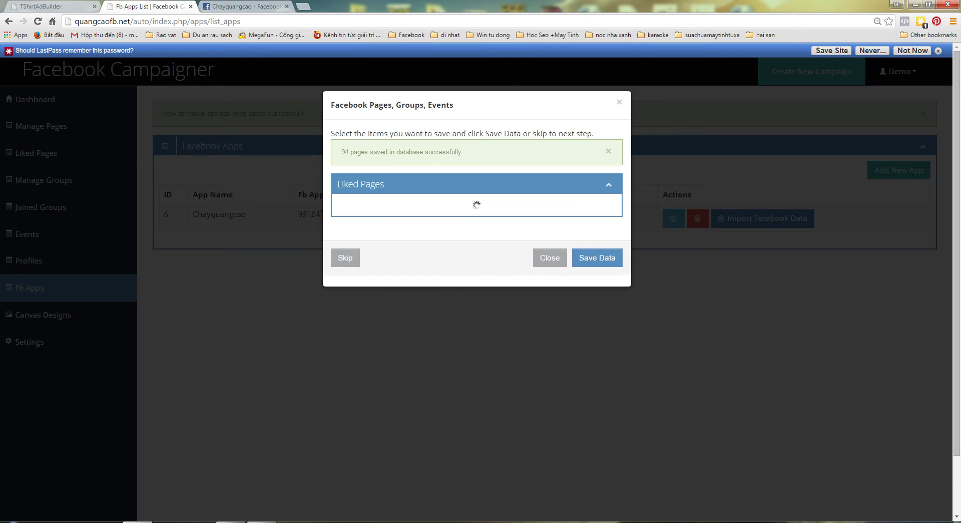
click(385, 374)
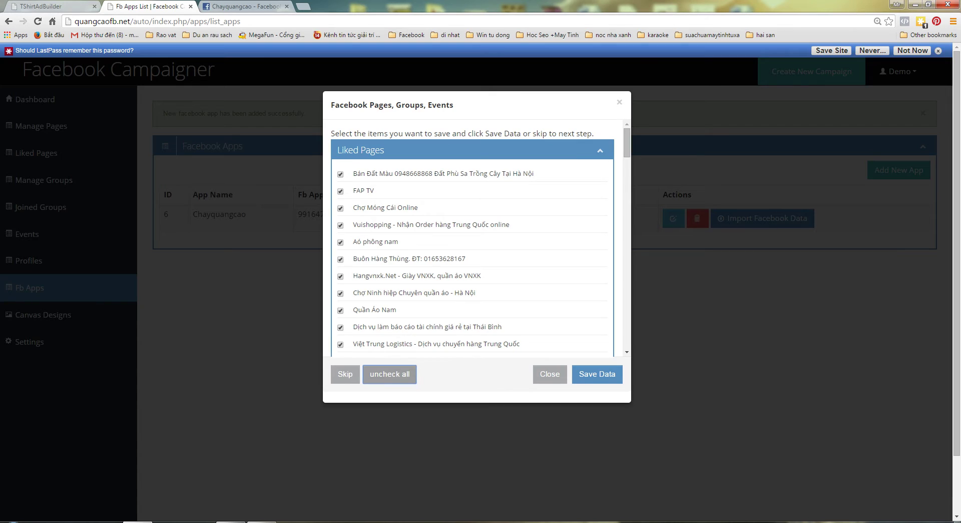
click(597, 374)
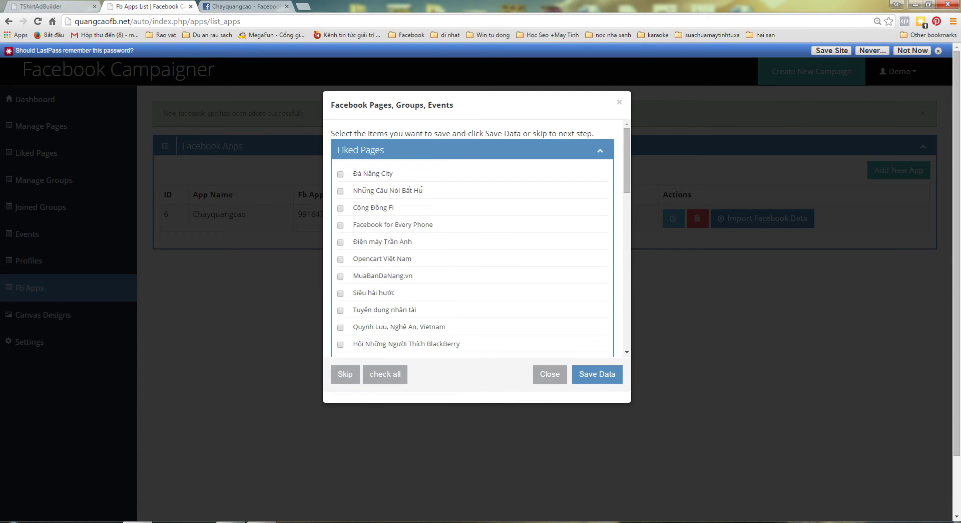
click(385, 374)
click(597, 374)
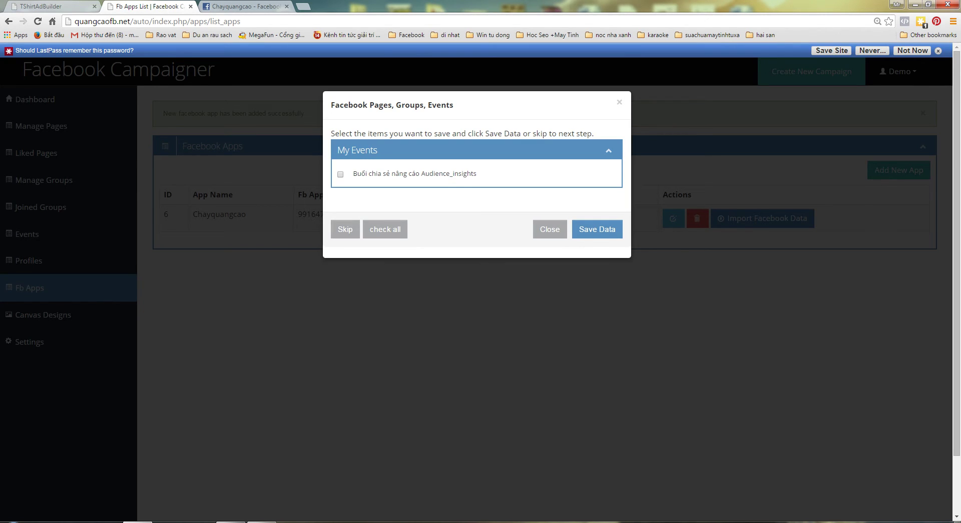
- Save the events and profile data, then dismiss the all-data-saved confirmation
key(Return)
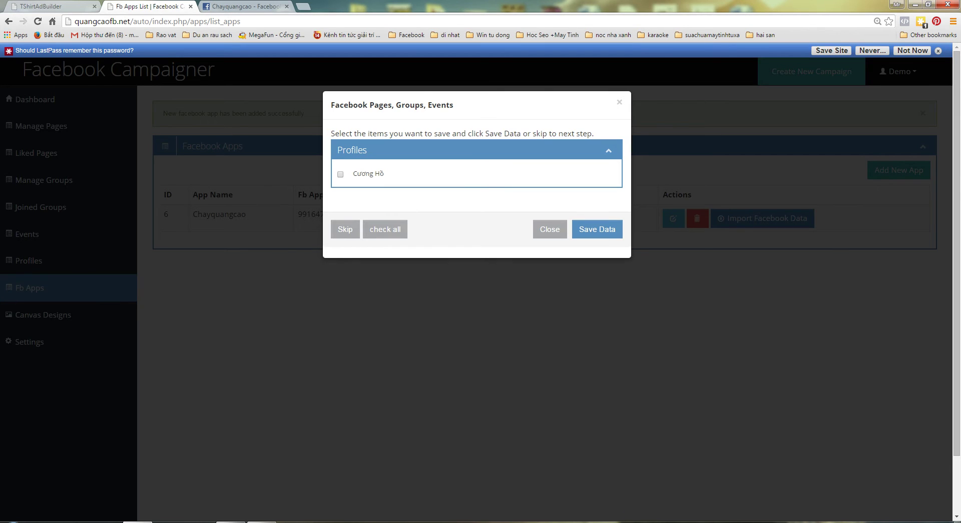
key(Return)
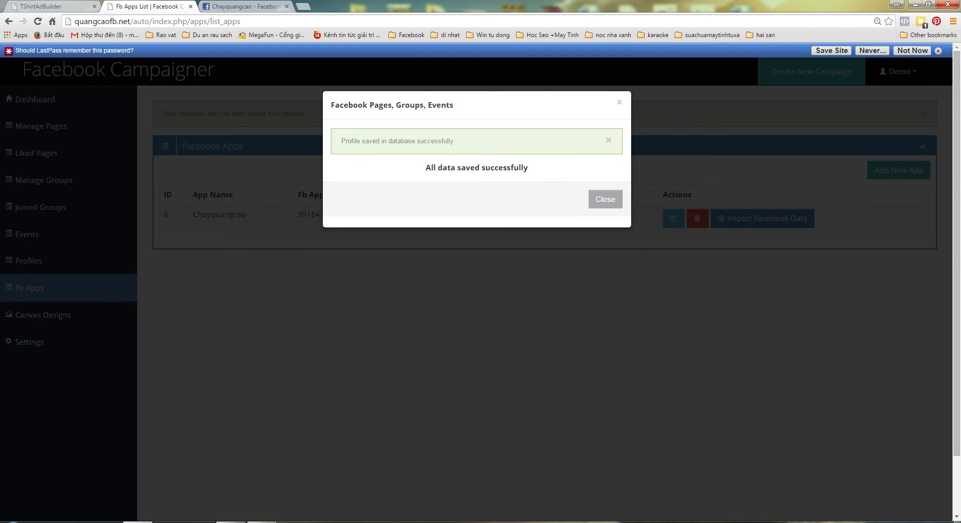
key(Return)
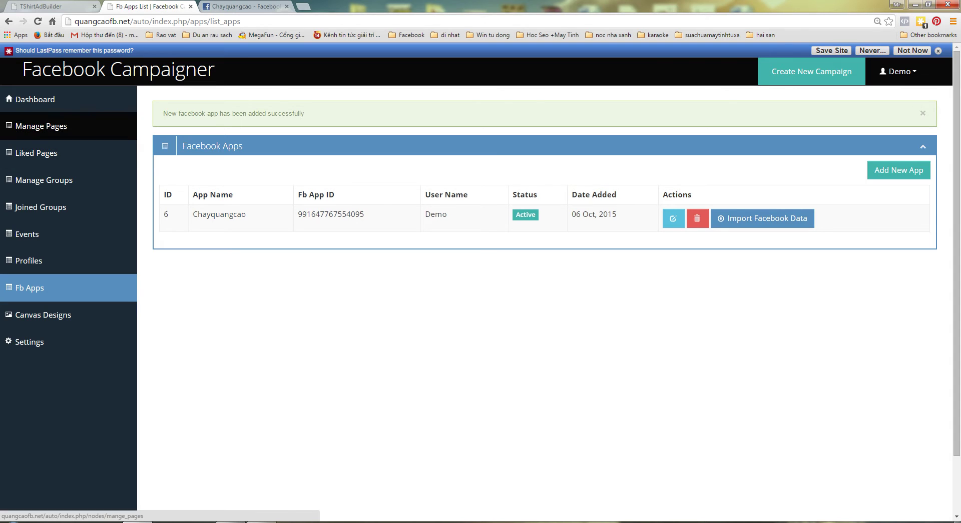
- Browse the managed pages, liked pages, joined groups and managed groups lists
click(41, 126)
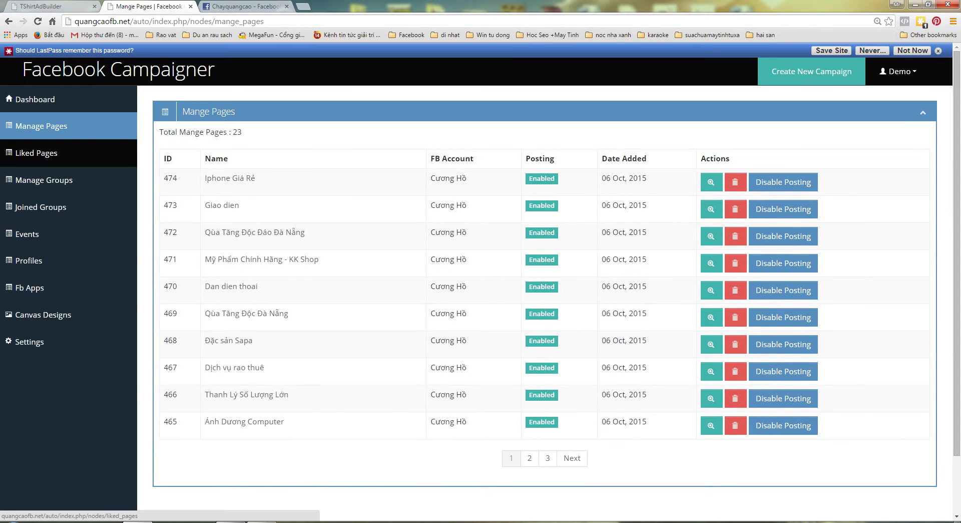
click(36, 138)
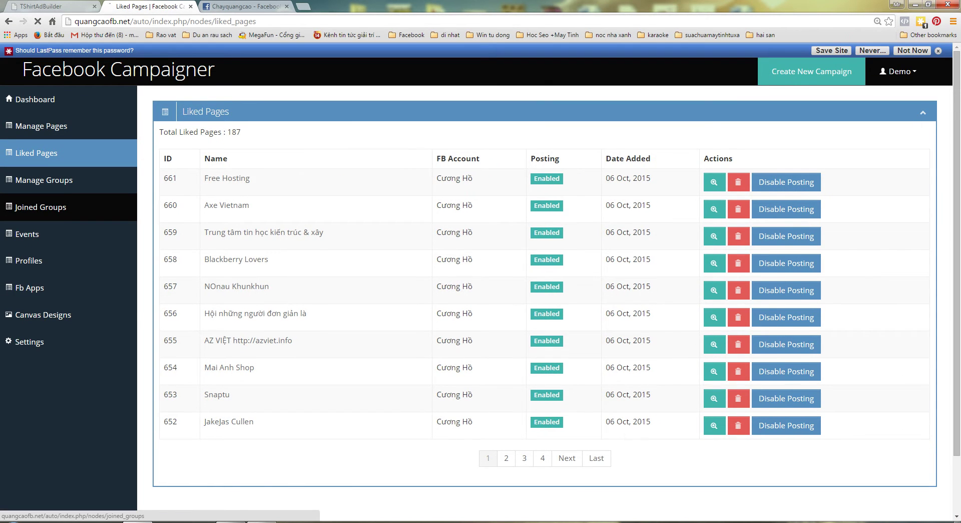
click(40, 207)
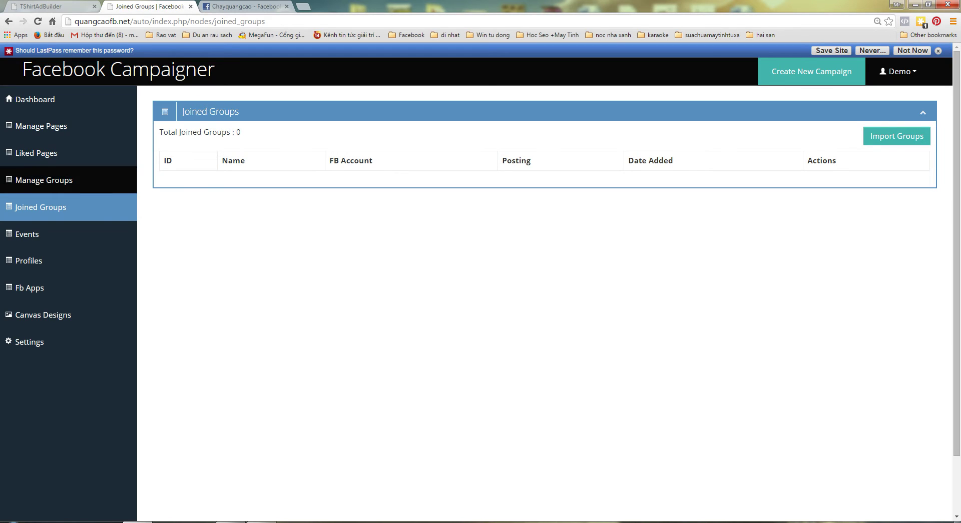
click(44, 180)
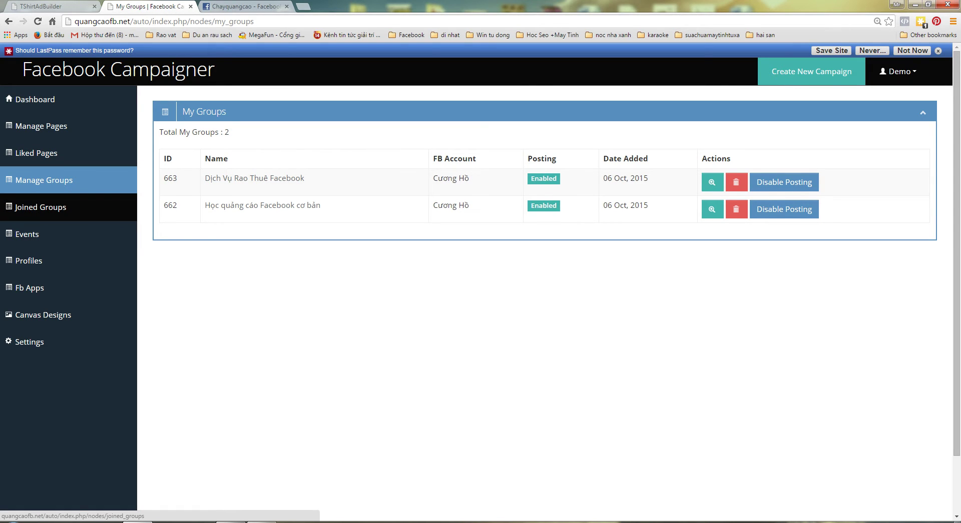
- Open the Import Groups form and follow its link to Facebook's Your Groups page
click(40, 207)
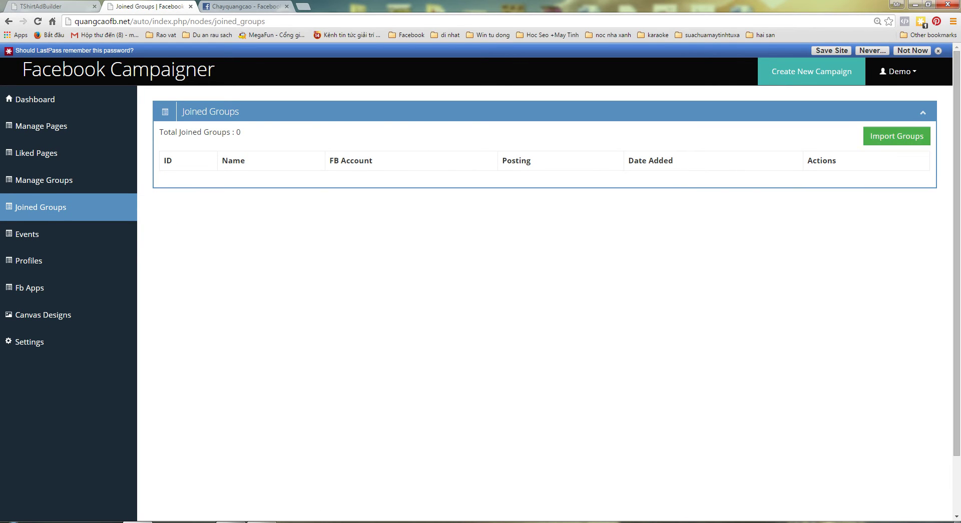
click(896, 136)
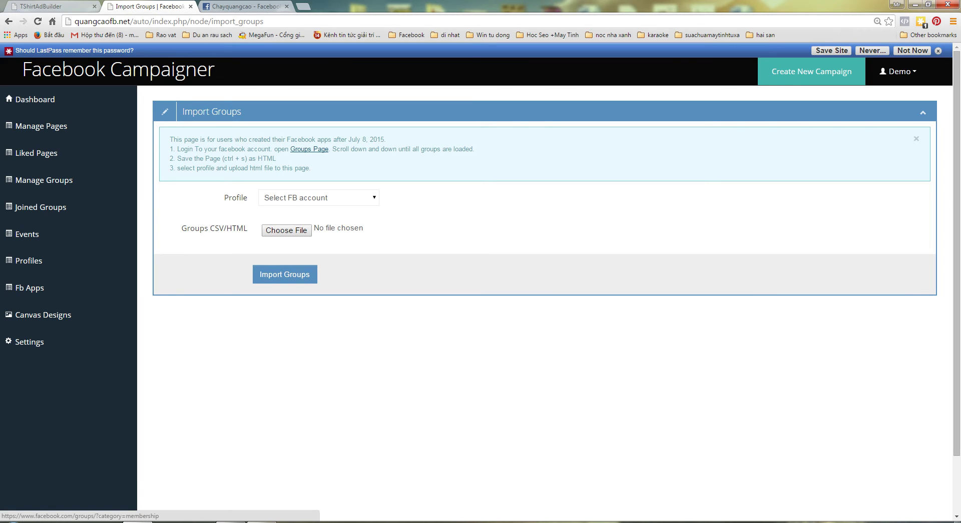
click(309, 148)
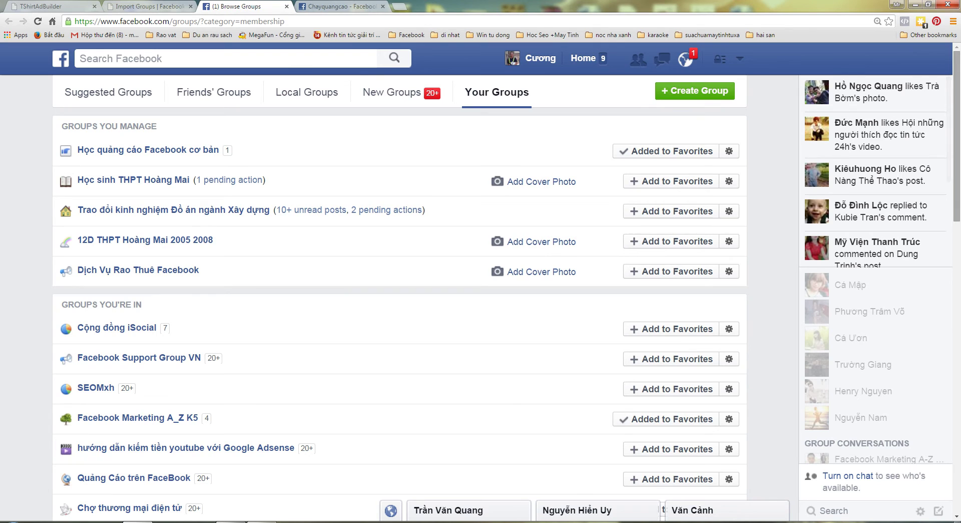
- Save Facebook's Your Groups page to the Desktop as complete webpage nhomcuatoi.html
scroll(399, 301, down, 10)
scroll(400, 301, down, 4)
scroll(399, 300, up, 14)
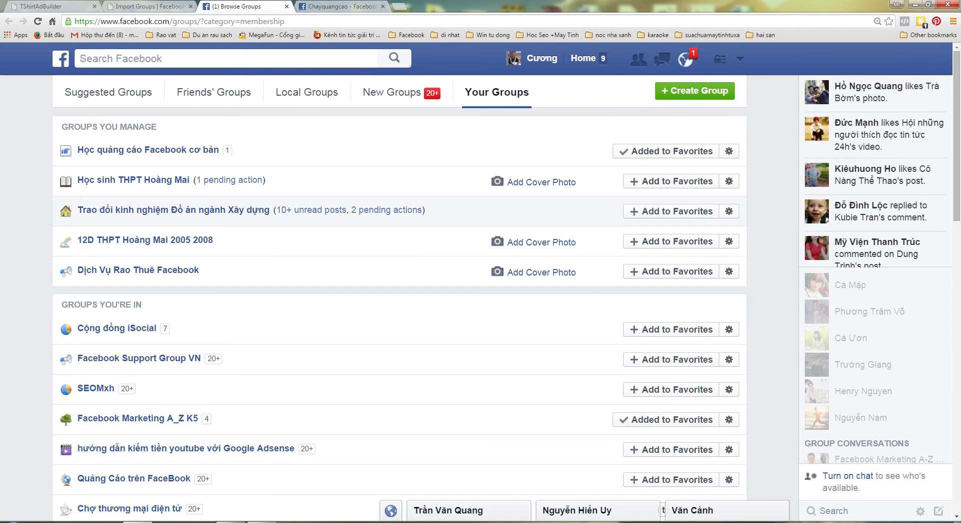
key(ctrl+shift+Tab)
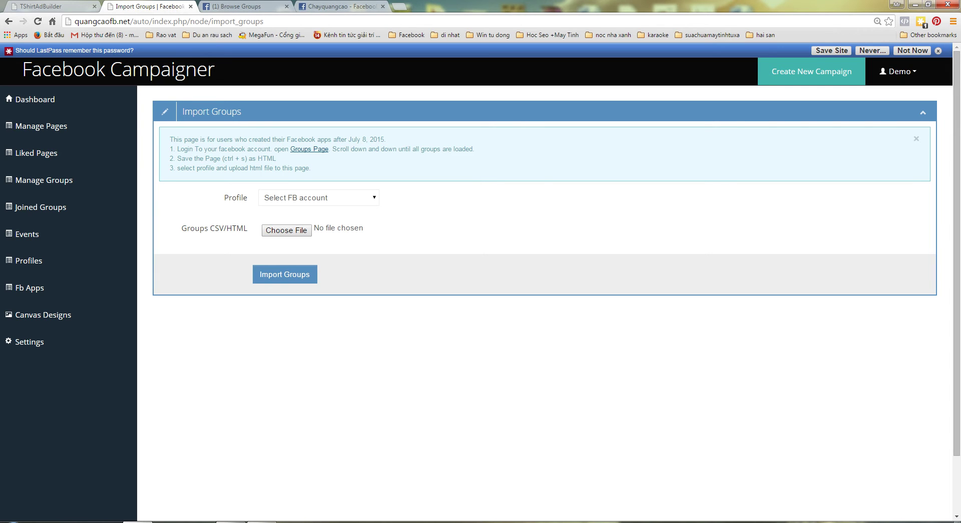
key(ctrl+Tab)
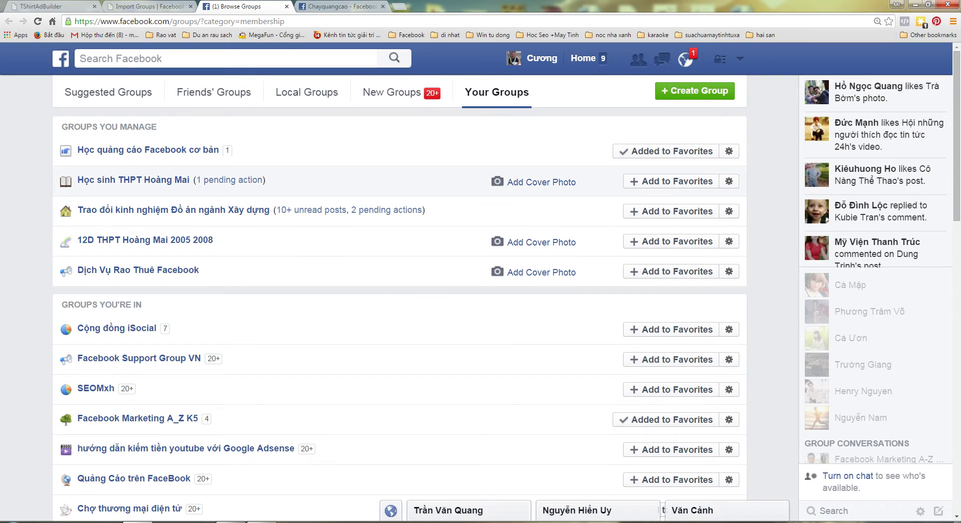
key(ctrl+s)
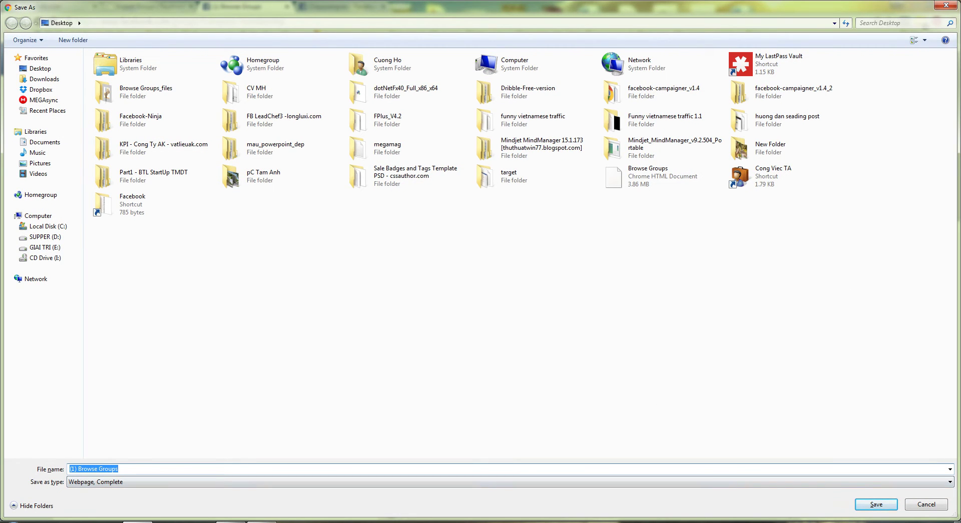
text(n)
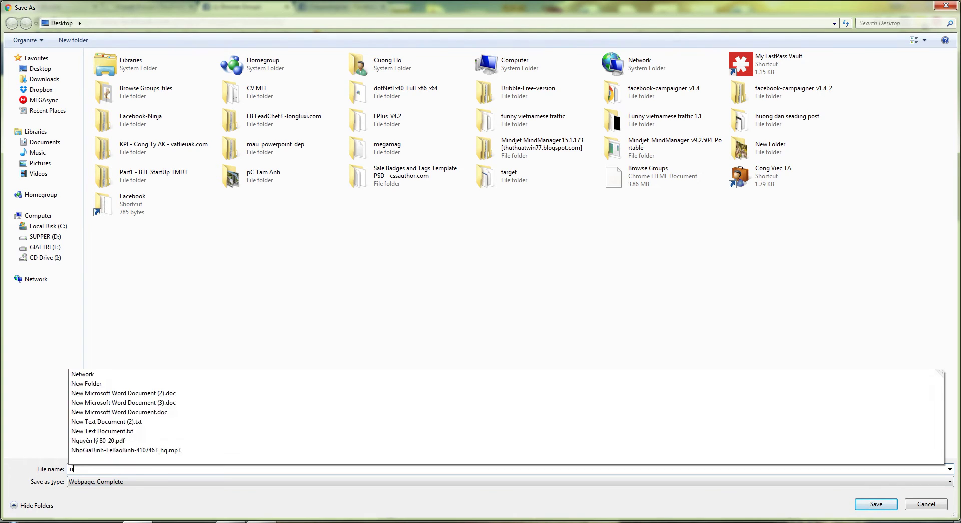
text(homcuatoi)
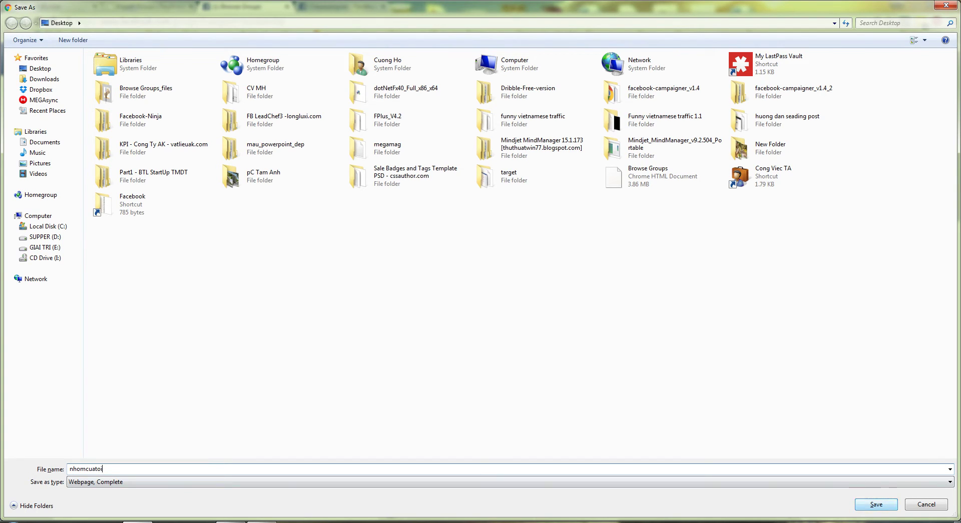
key(Return)
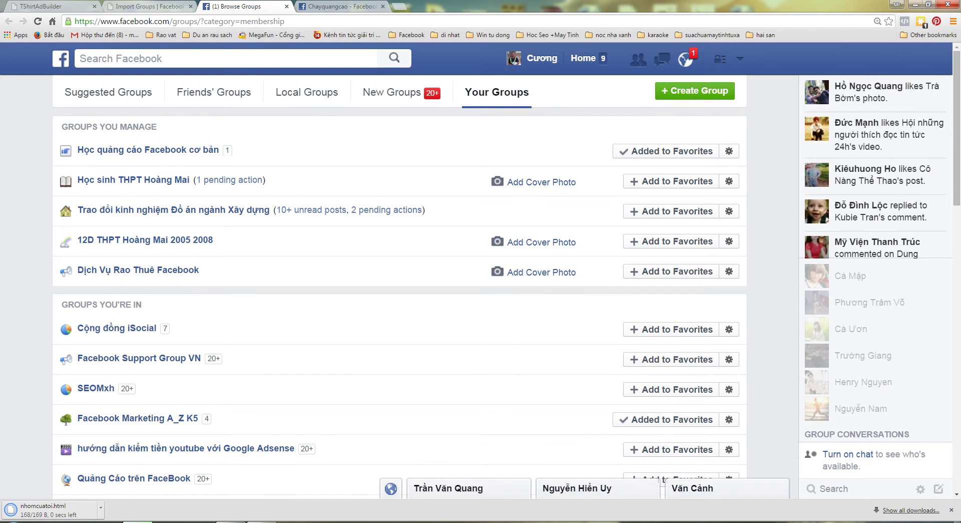
key(ctrl+shift+Tab)
- Select the Facebook account in the Import Groups Profile dropdown
click(318, 197)
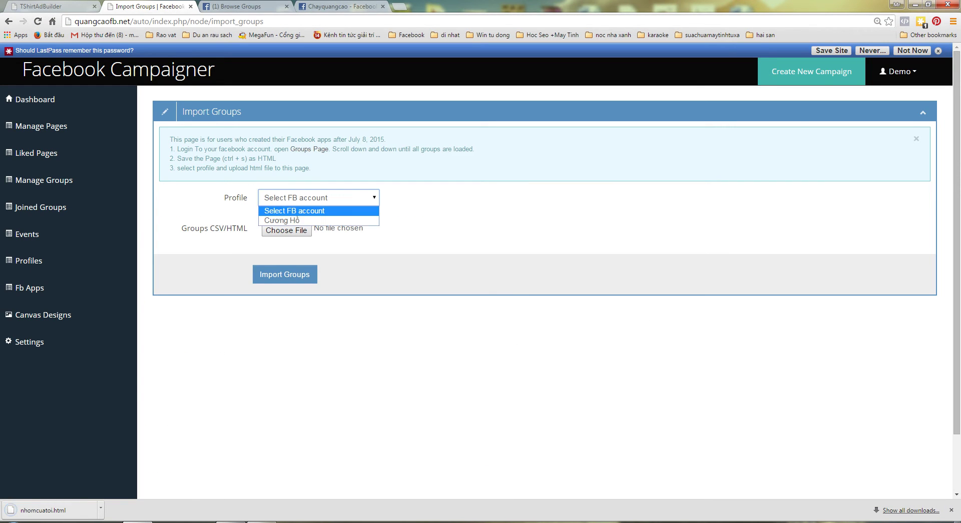
click(319, 198)
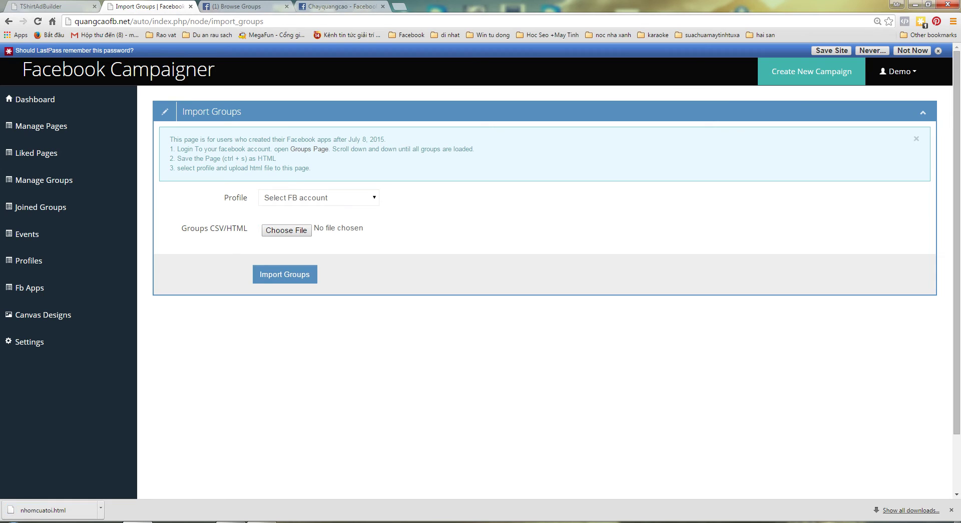
click(318, 197)
key(Down)
key(Return)
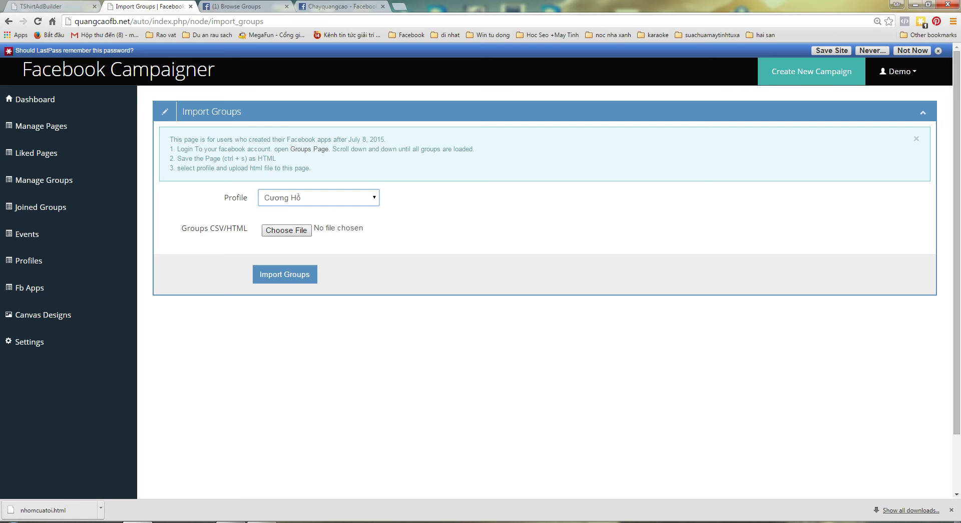
- Attach nhomcuatoi.html and import it, saving 30 joined groups
click(286, 229)
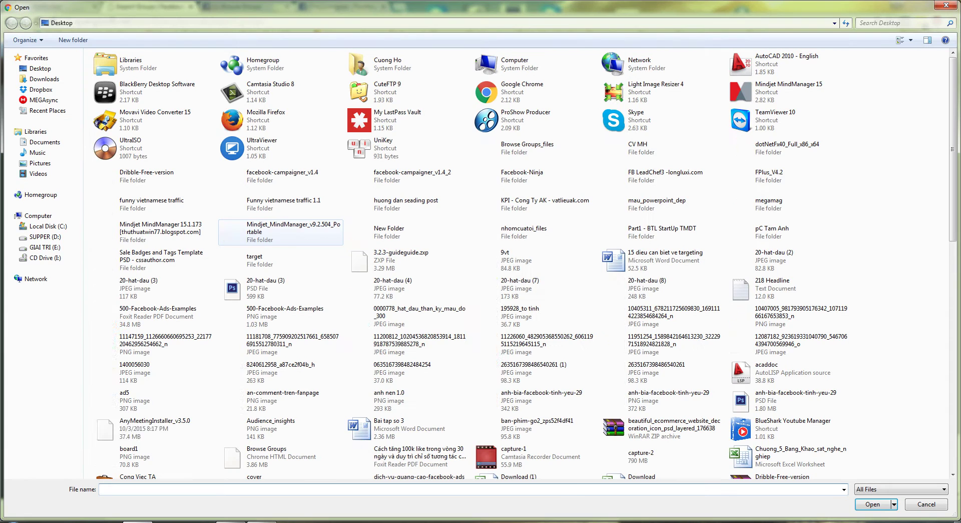
scroll(801, 175, down, 10)
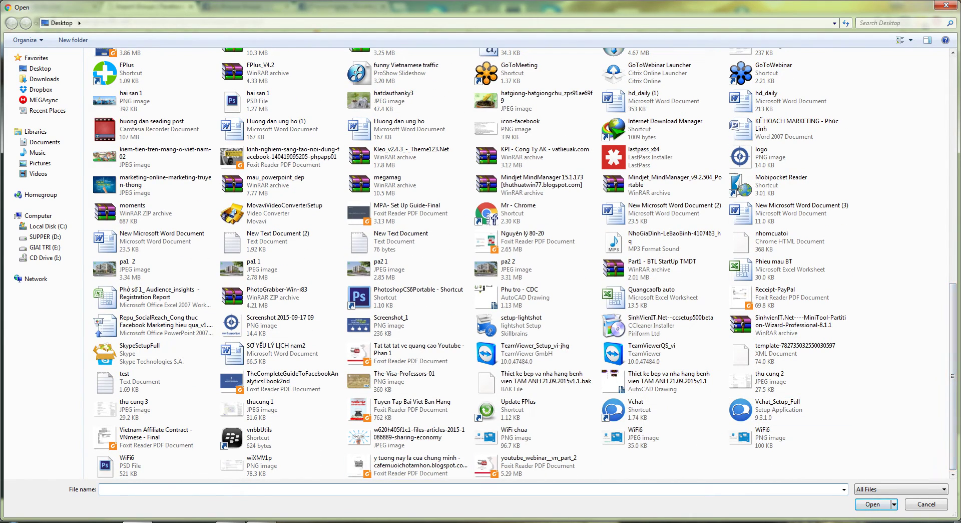
text(ta)
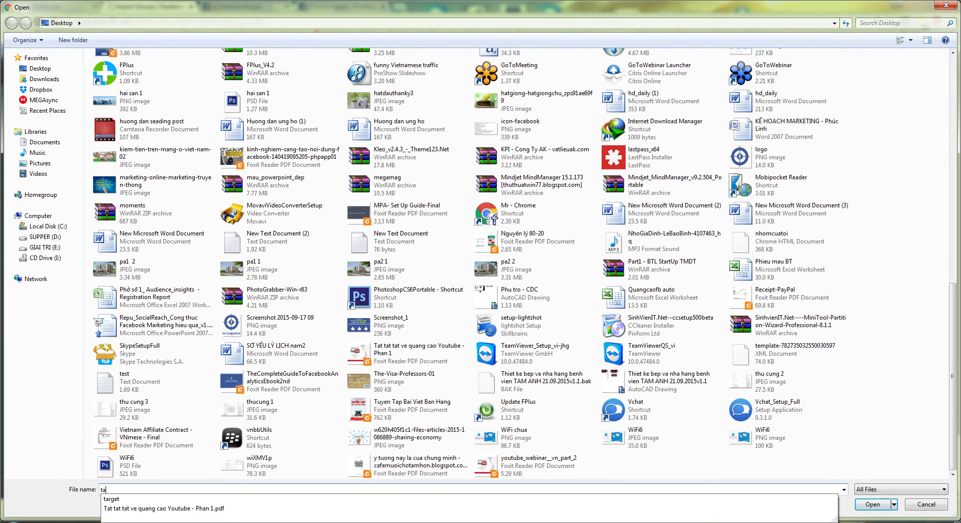
key(BackSpace)
key(BackSpace)
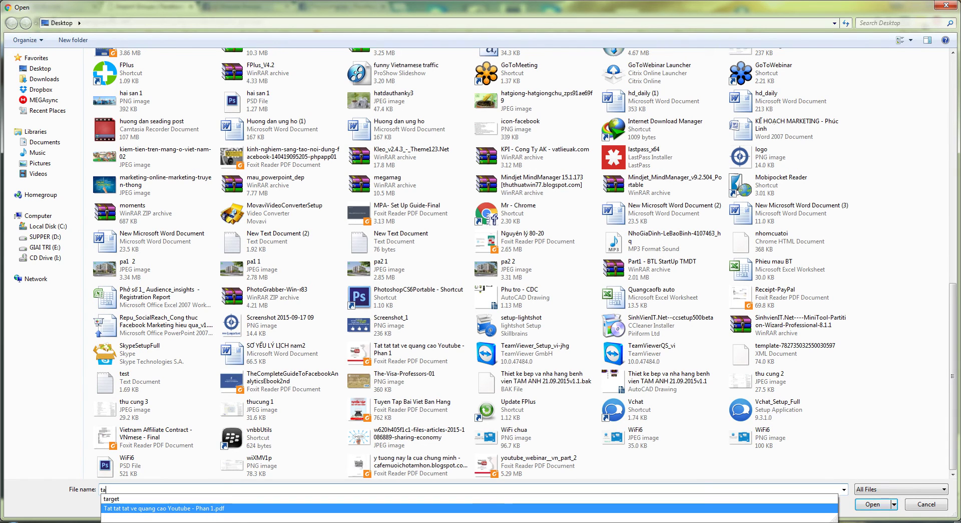
text(nhom)
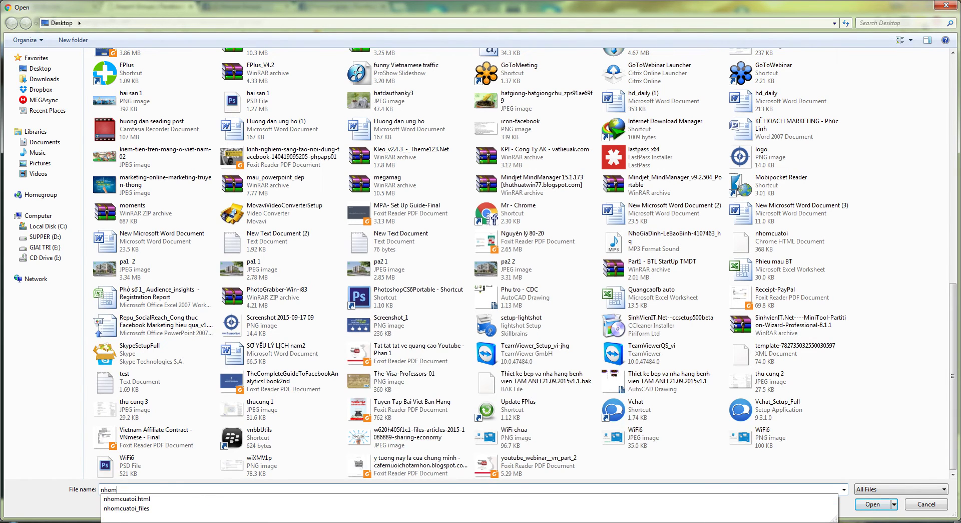
key(Down)
key(Return)
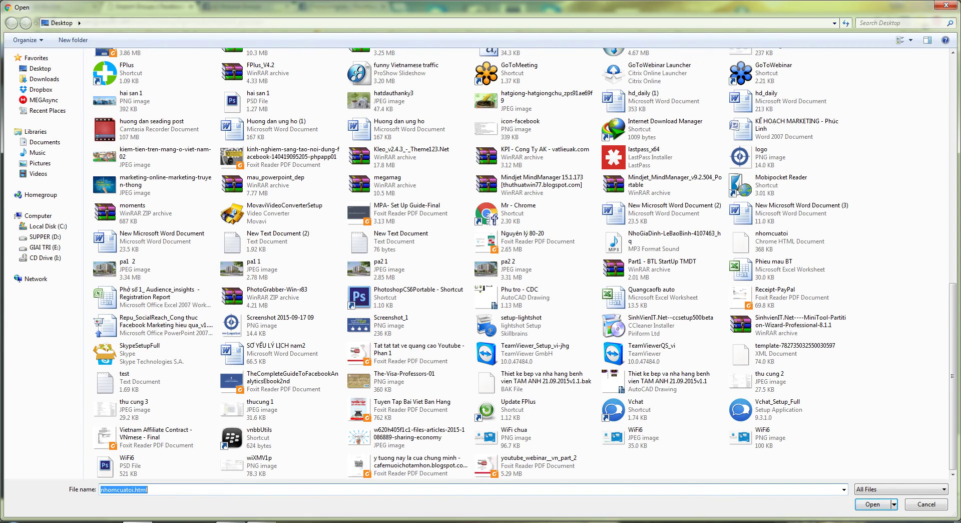
key(Return)
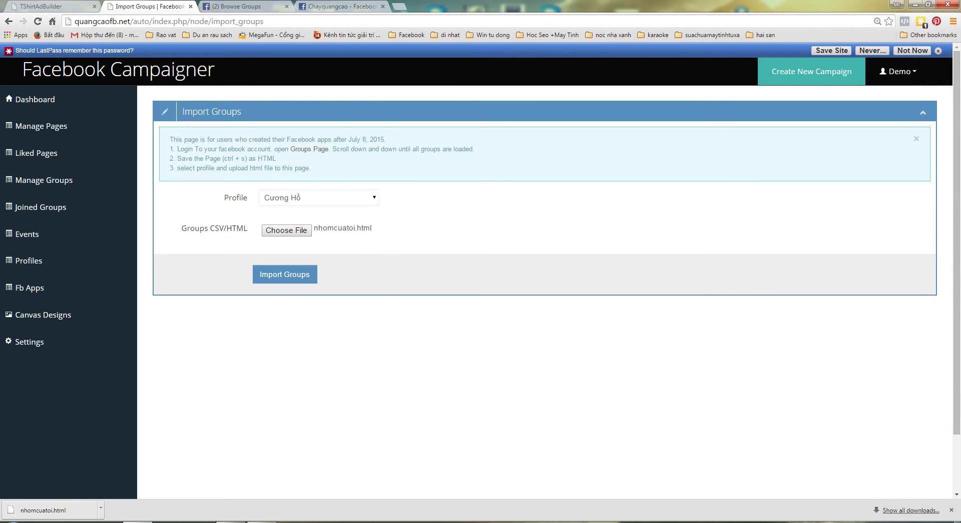
click(285, 274)
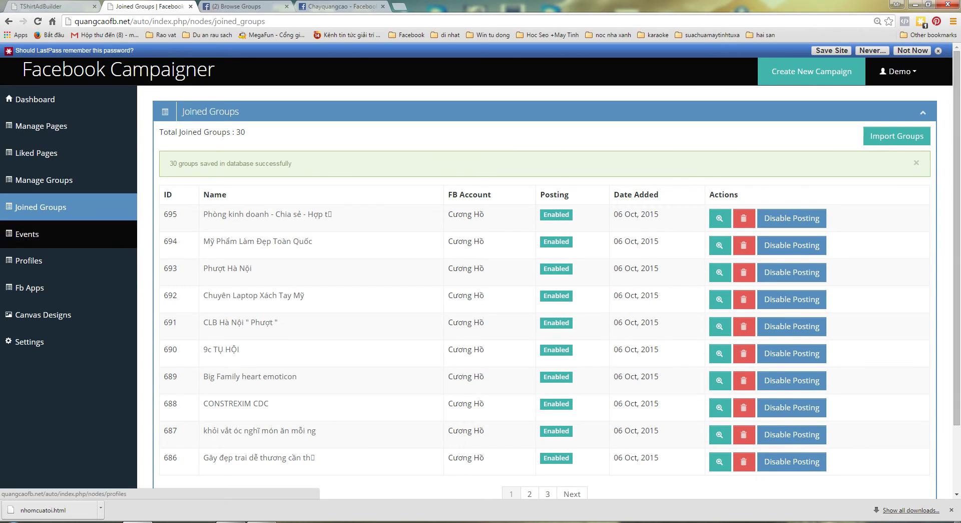
- Open Create New Campaign from the Dashboard and preview the Link, Photo and video fields
click(35, 100)
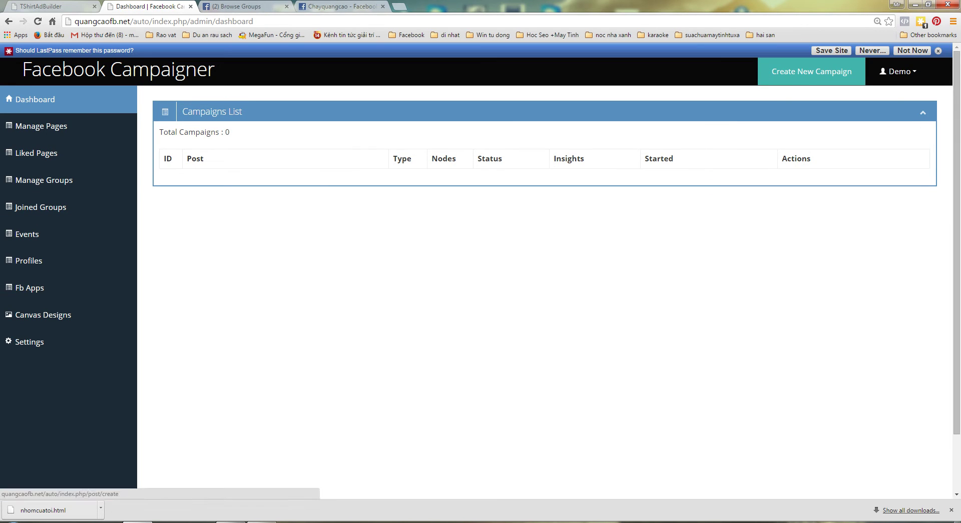
click(812, 71)
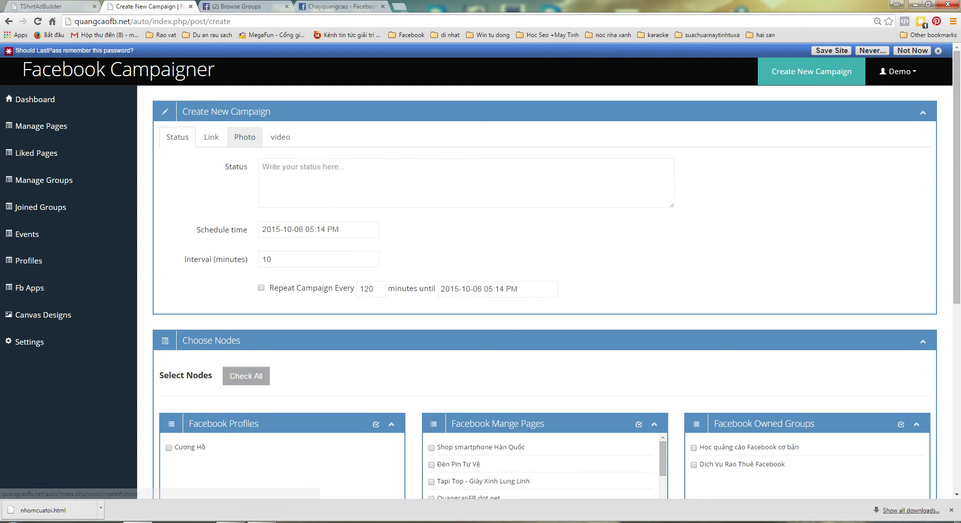
click(212, 136)
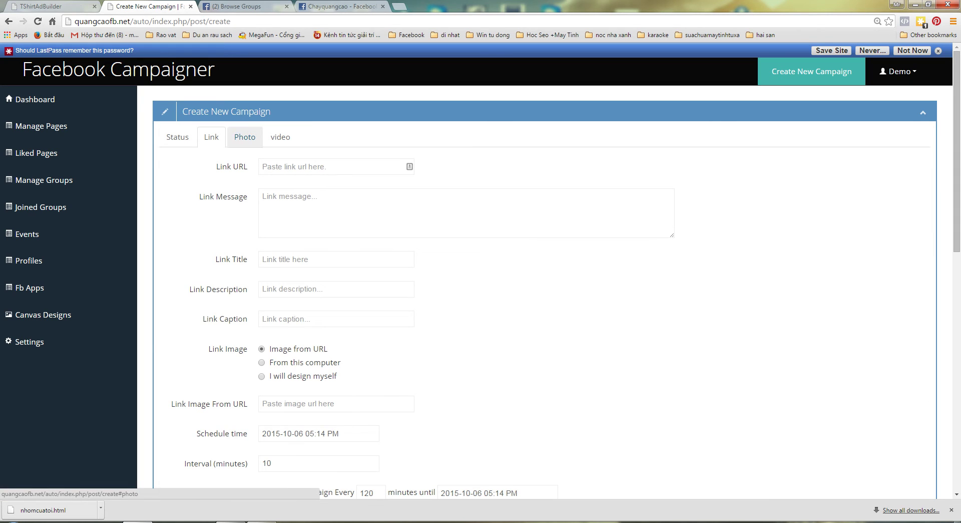
click(245, 137)
click(281, 137)
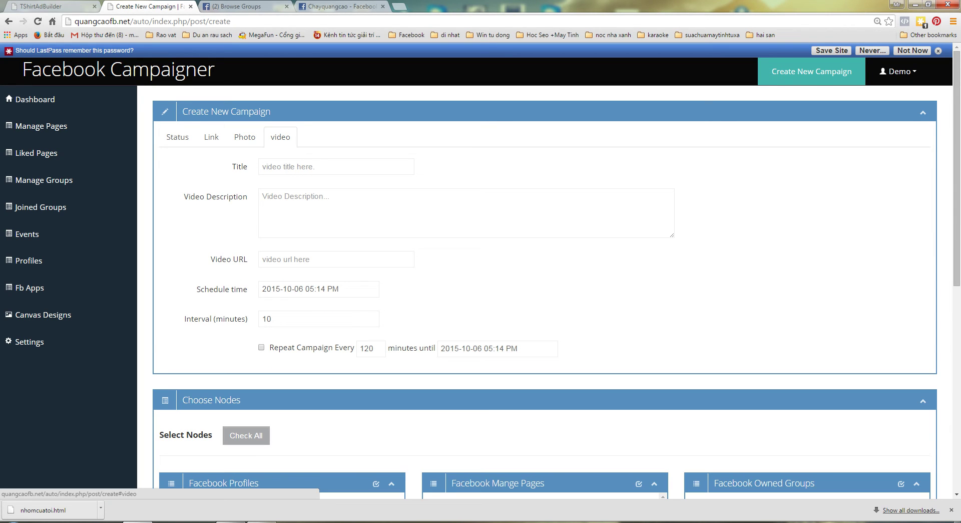
click(177, 136)
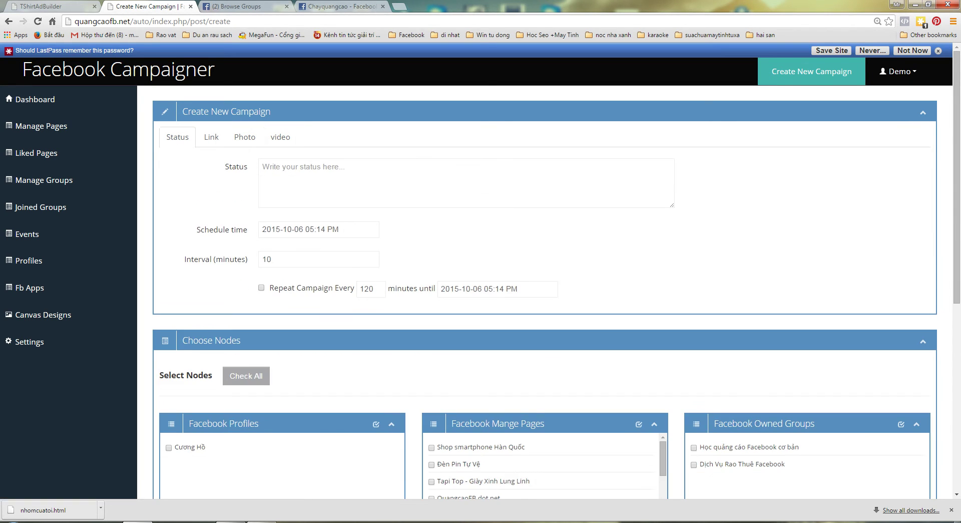
click(318, 228)
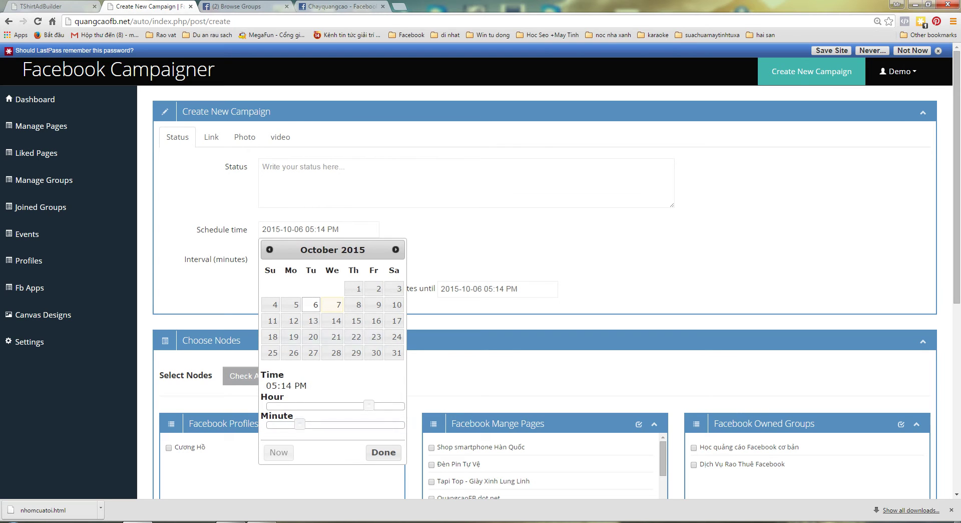
click(384, 452)
drag(270, 259, 260, 259)
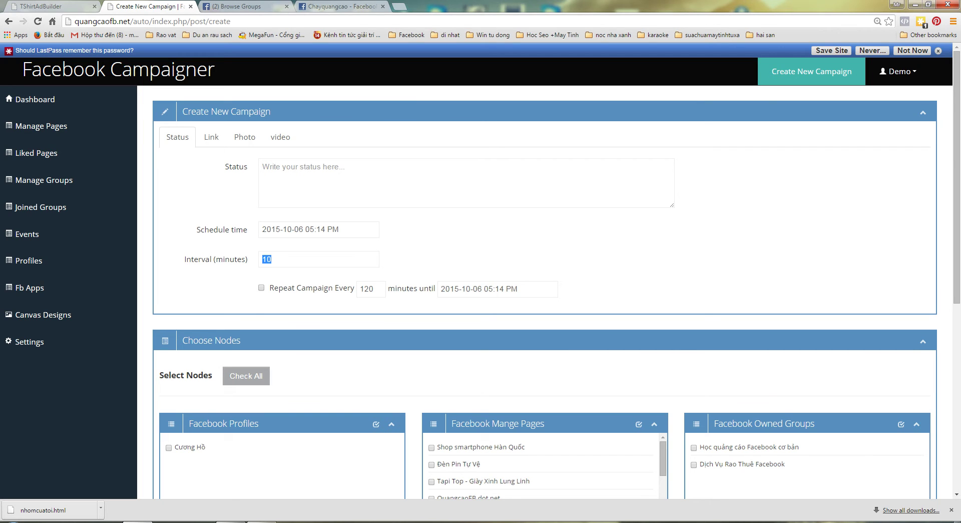
- Scroll through the node panels and the Facebook Mange Pages list, then back to the top
scroll(544, 296, down, 5)
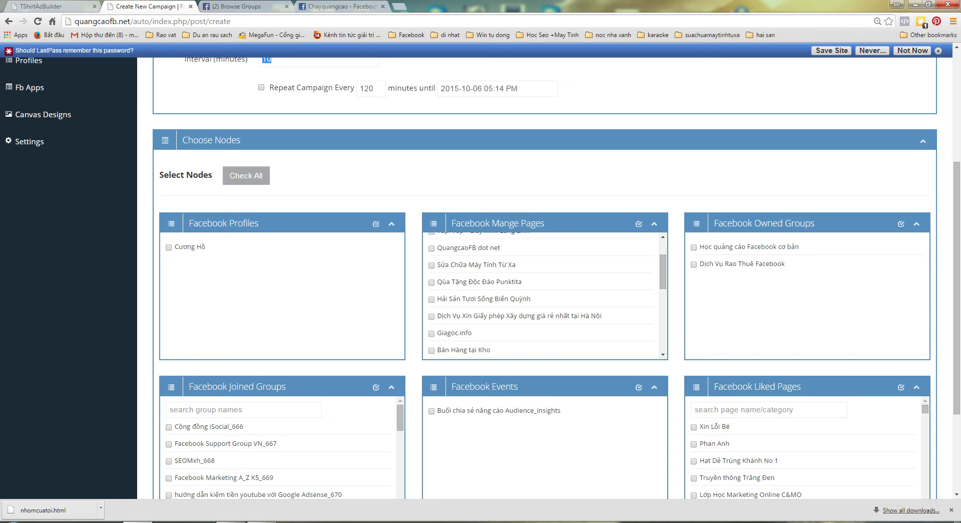
scroll(544, 275, down, 2)
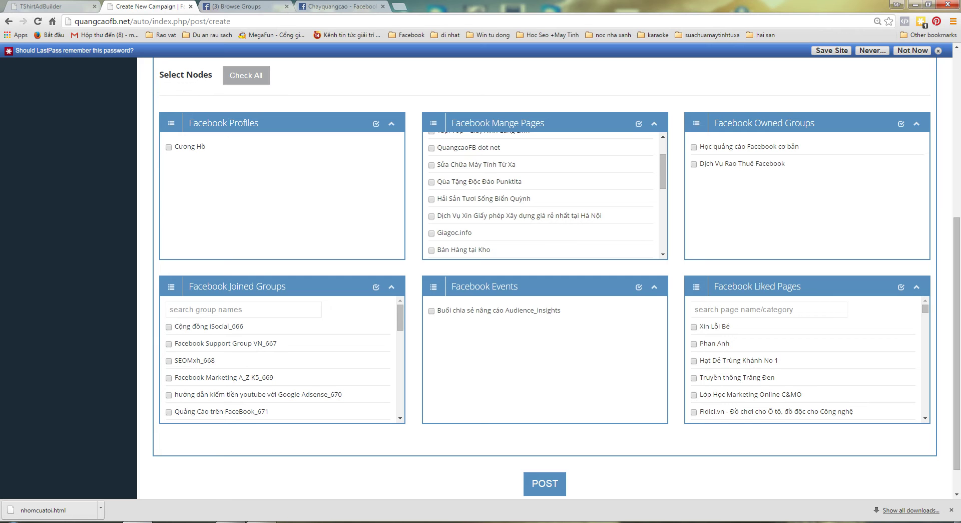
scroll(280, 360, down, 6)
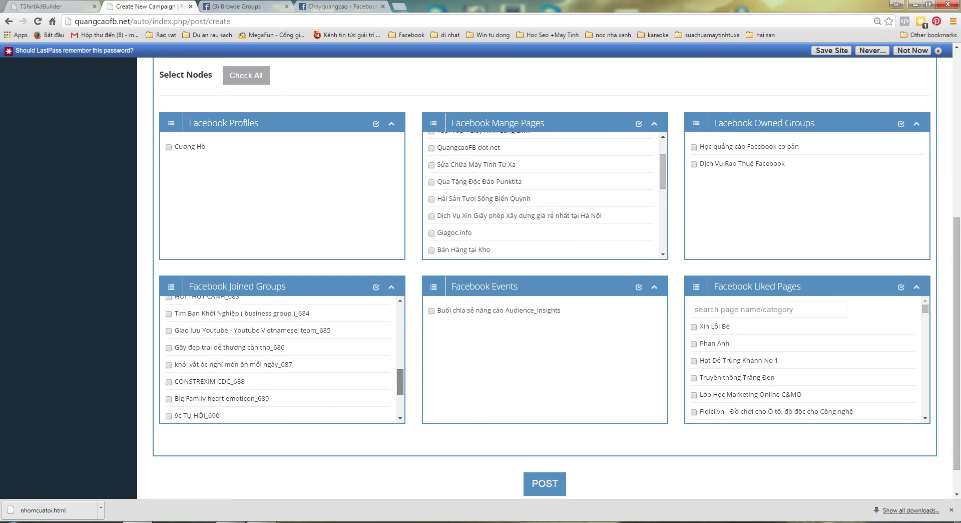
scroll(280, 361, down, 2)
scroll(281, 360, up, 6)
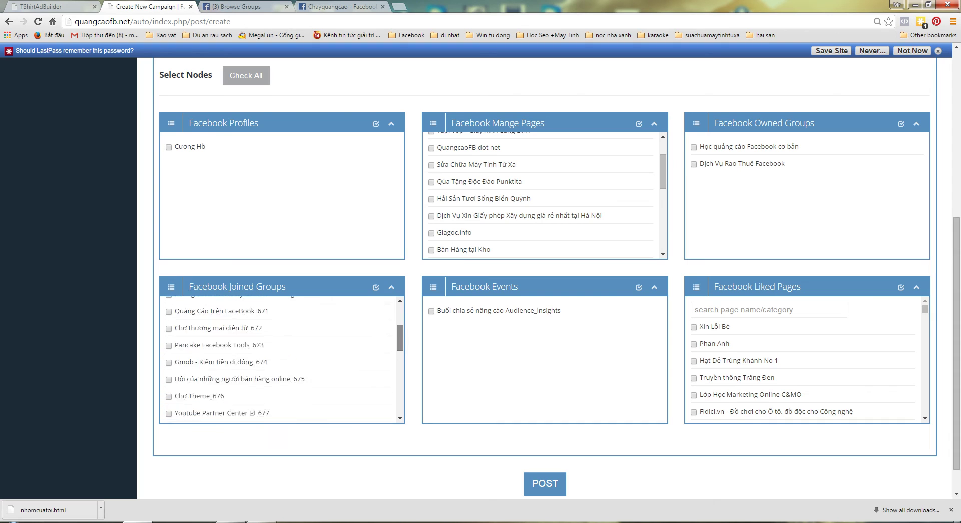
scroll(281, 360, up, 5)
scroll(281, 361, down, 10)
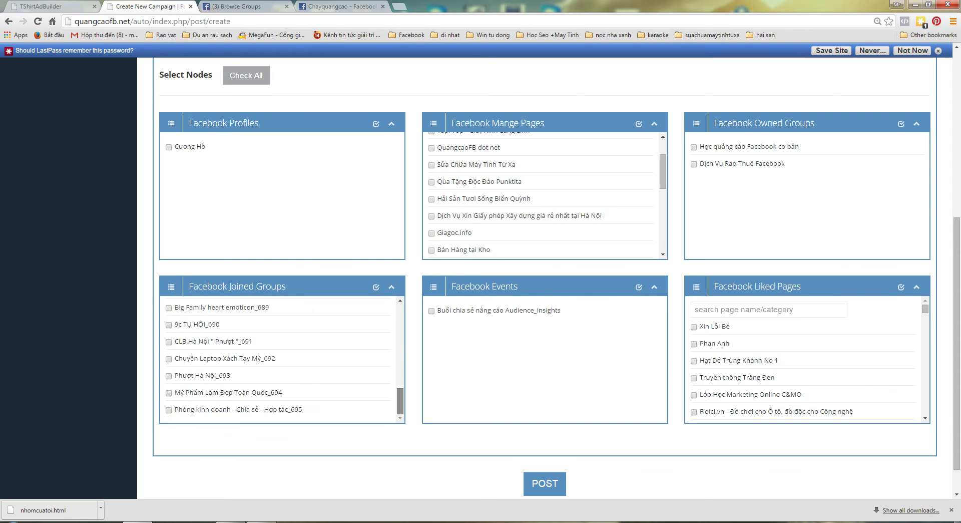
scroll(280, 361, up, 10)
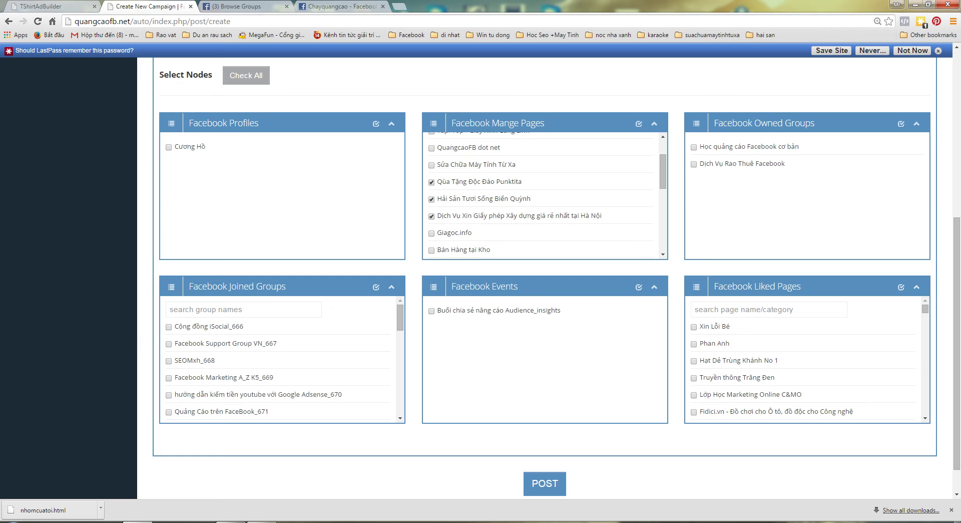
scroll(543, 195, up, 1)
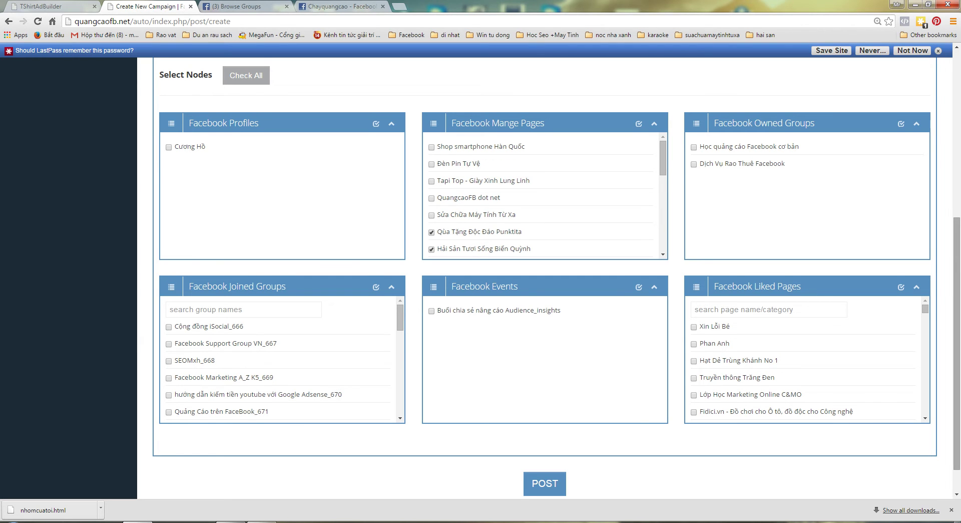
scroll(544, 195, up, 3)
scroll(543, 305, down, 3)
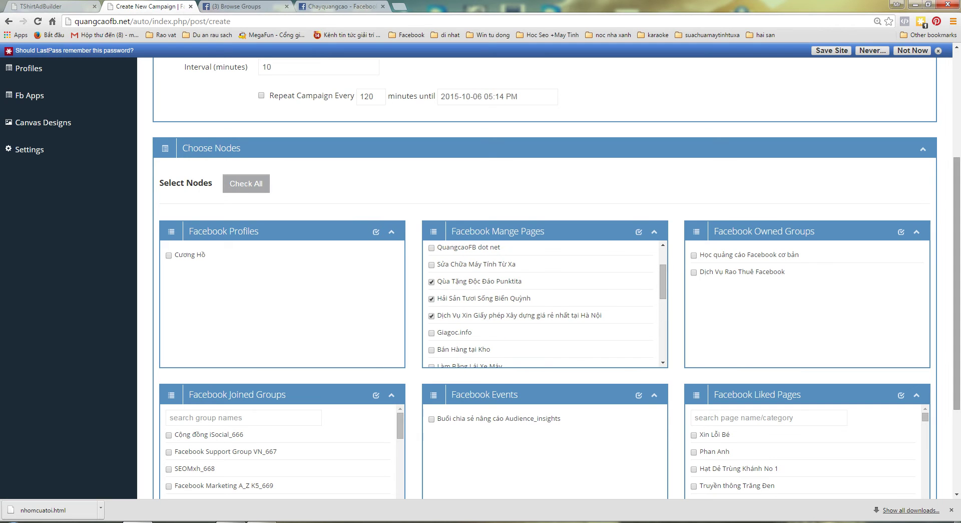
scroll(544, 190, up, 5)
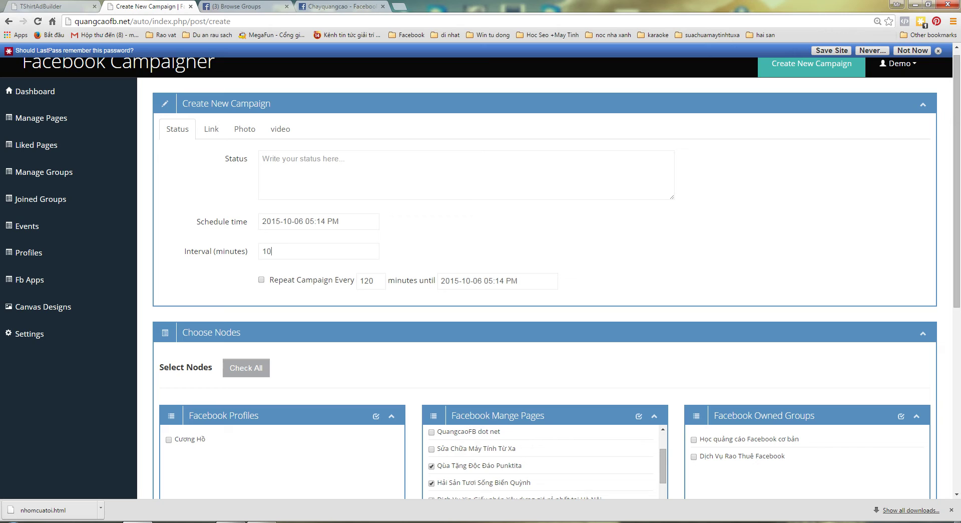
- Switch the campaign to a Link post and place the cursor in the Link URL field
double_click(271, 251)
click(211, 128)
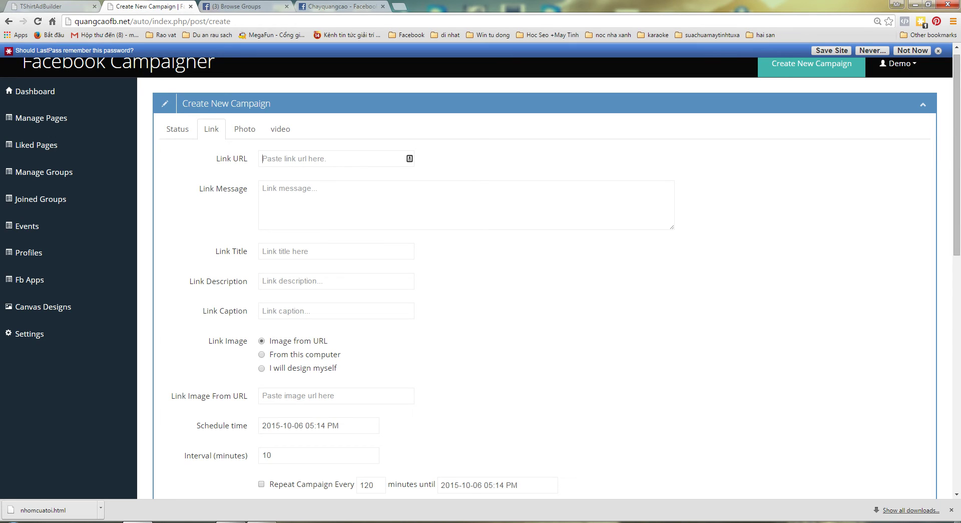
click(280, 190)
scroll(544, 280, down, 1)
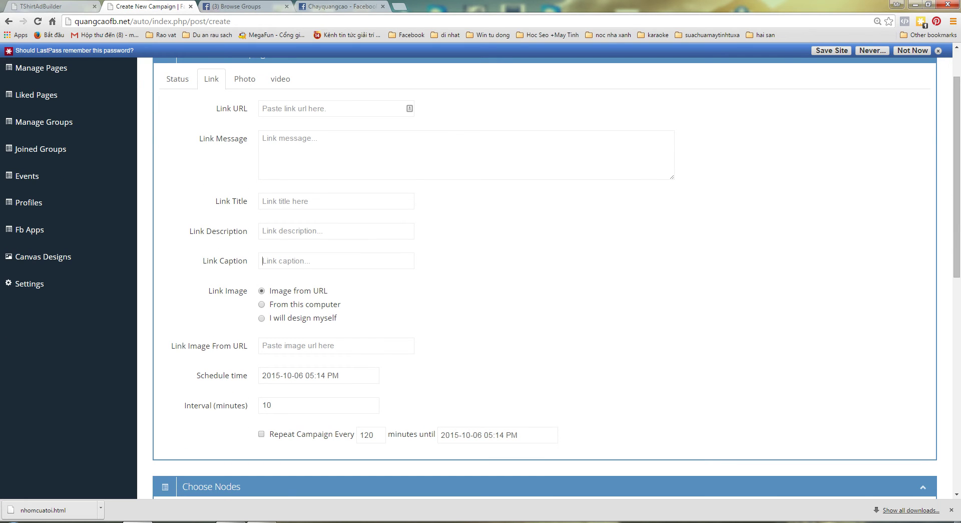
scroll(544, 281, down, 2)
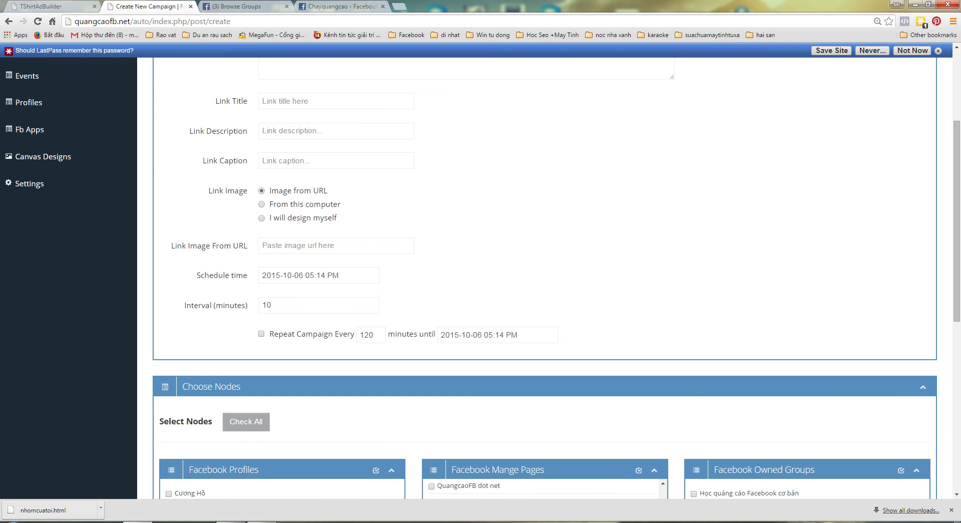
scroll(545, 281, down, 5)
scroll(545, 281, up, 8)
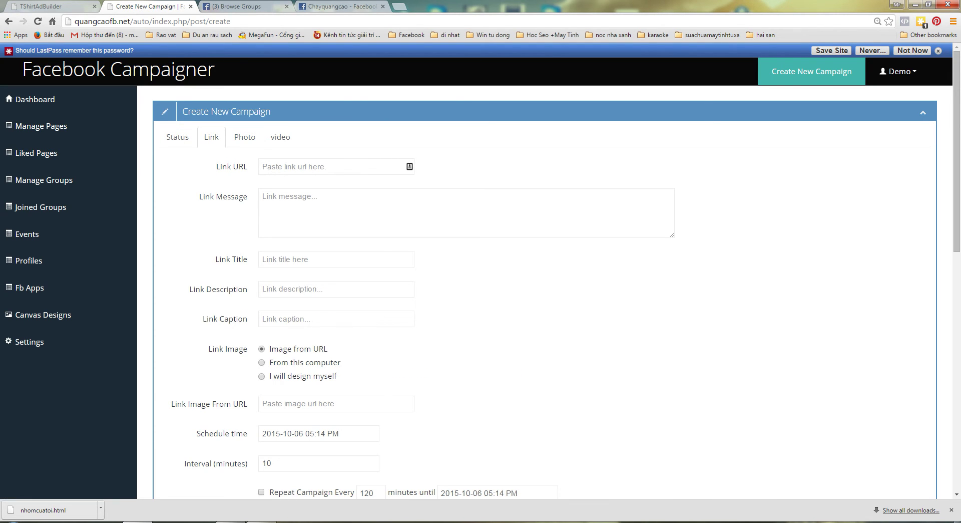
click(262, 167)
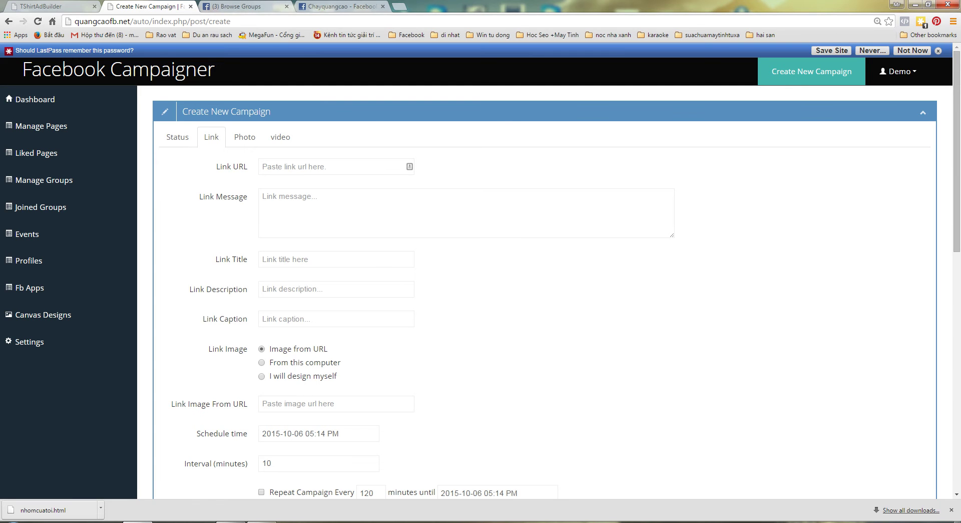
click(336, 6)
- Open google.com in a new Chrome tab and cycle through the open tabs
key(ctrl+t)
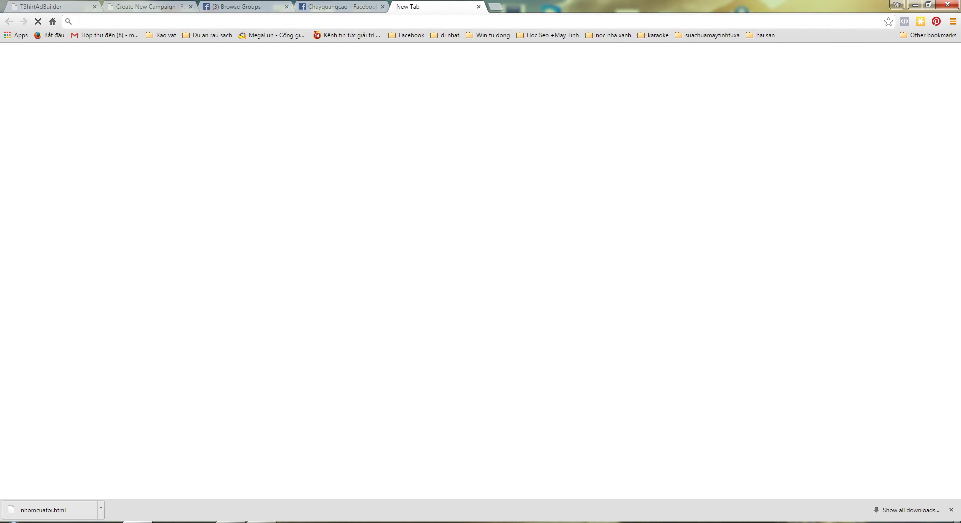
text(google.com)
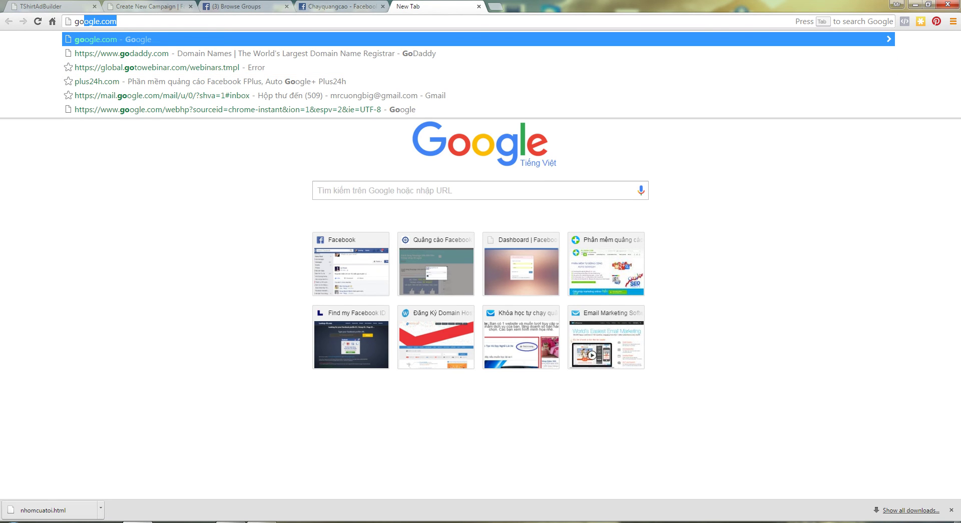
key(Return)
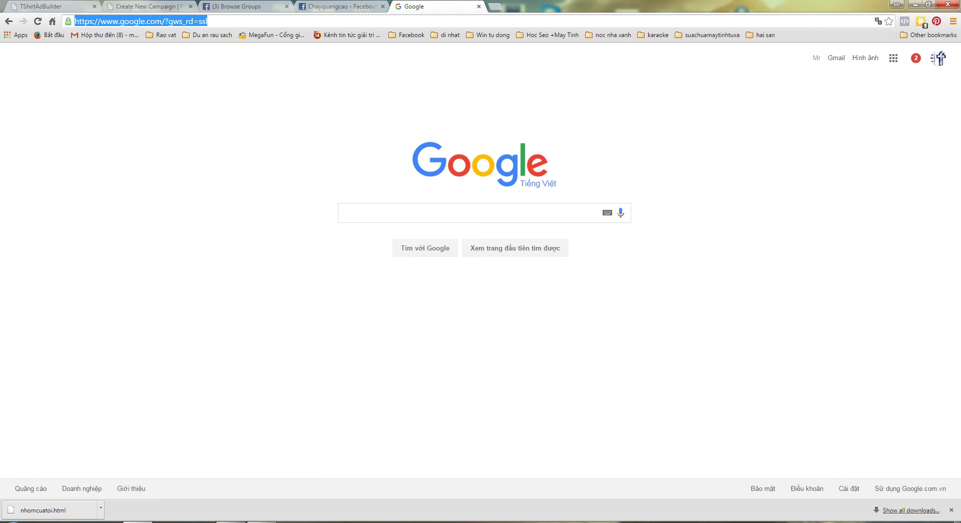
key(ctrl+2)
key(ctrl+4)
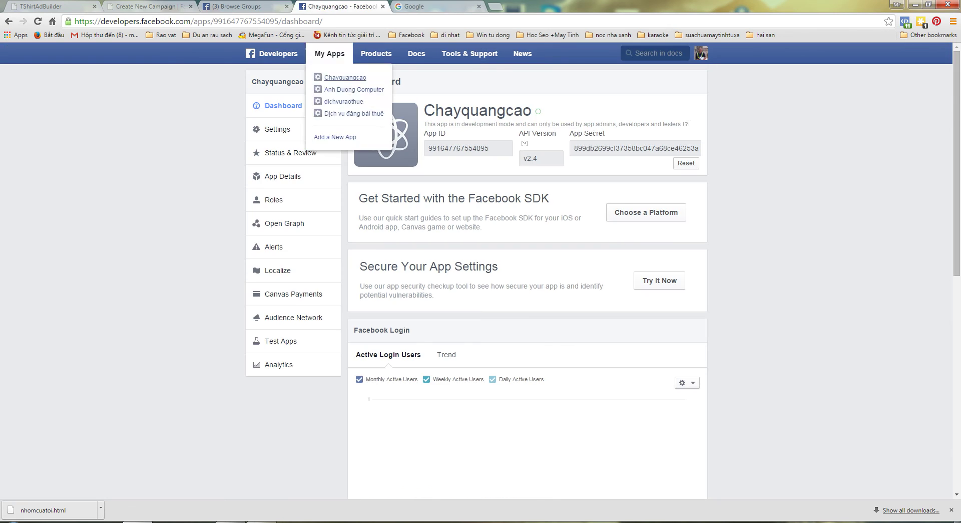
key(ctrl+3)
key(ctrl+4)
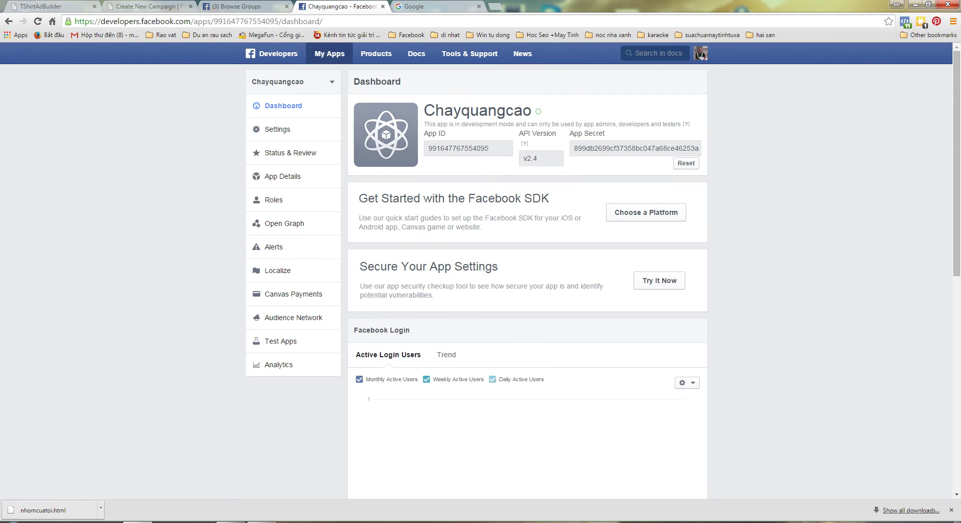
key(ctrl+5)
- Load quangcaofb.net in that tab, then return to the campaign form tab
key(End)
key(shift+Home)
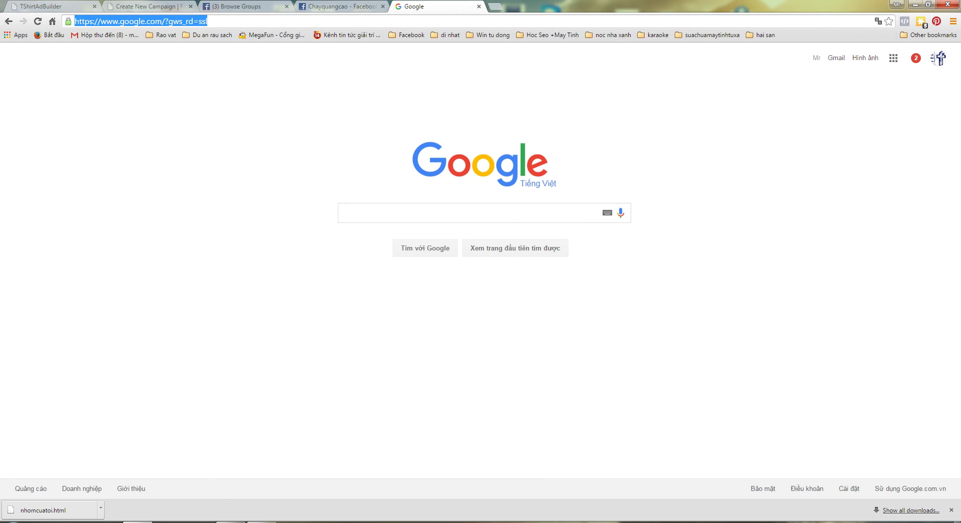
text(quangcaofb.net)
key(Return)
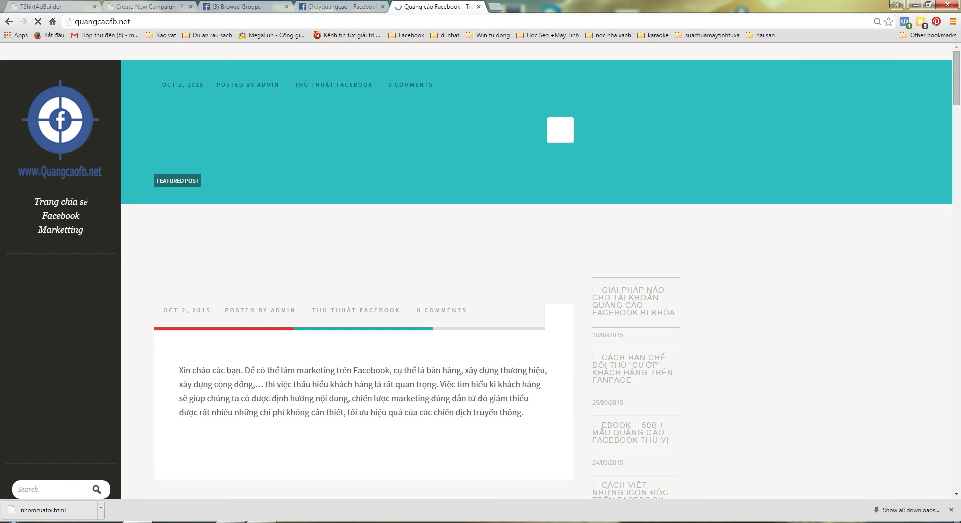
key(ctrl+shift+Tab)
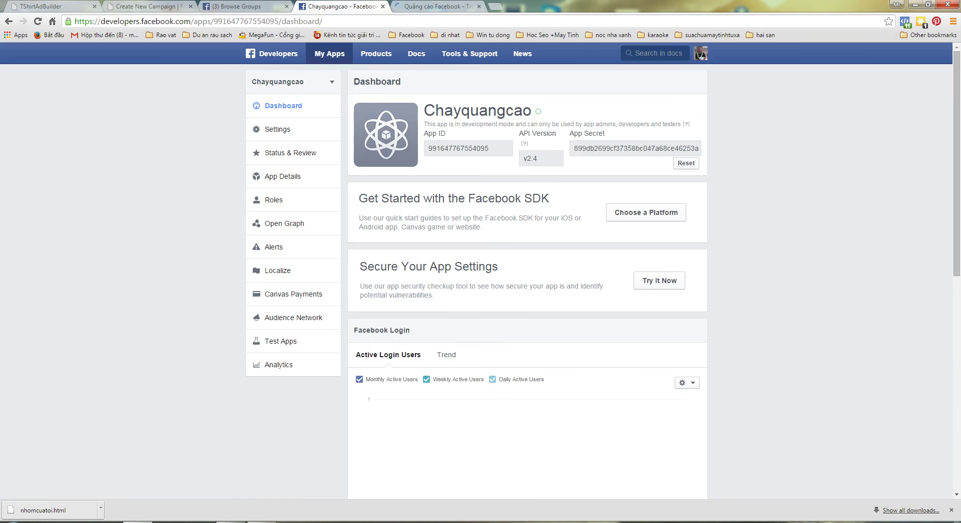
key(ctrl+shift+Tab)
key(ctrl+shift+Tab)
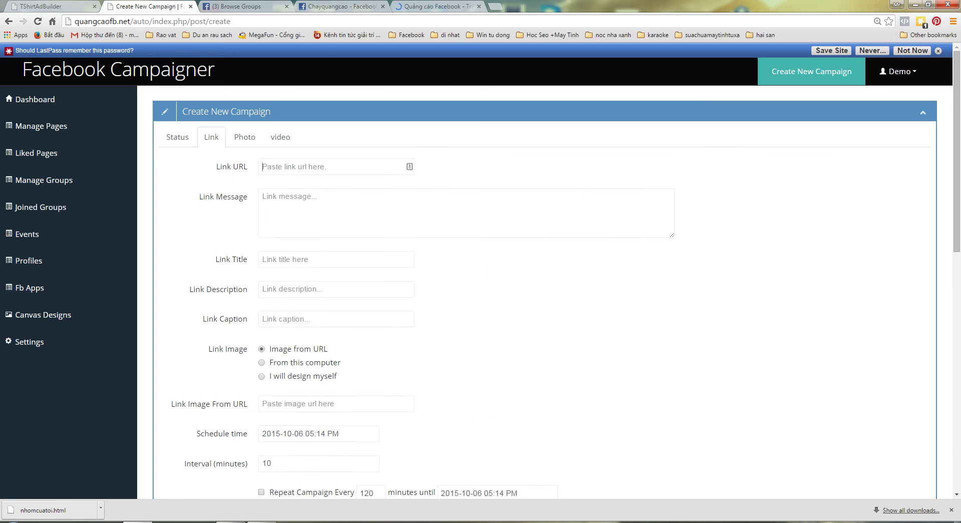
text(http://quangcaofb.net/)
key(Tab)
text(W)
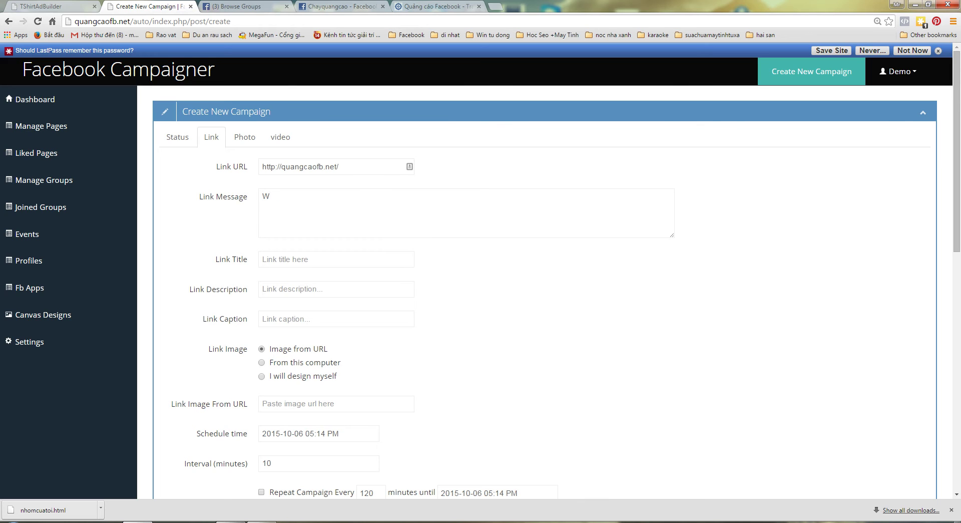
text(eb chia sẻ khiến thức F)
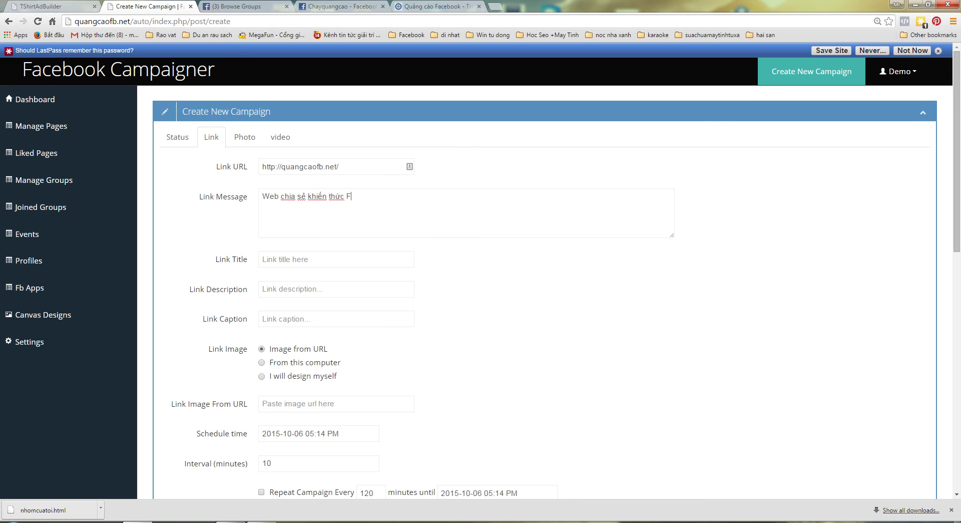
text(ACEBOOK)
text(ư)
text(EB CƯC)
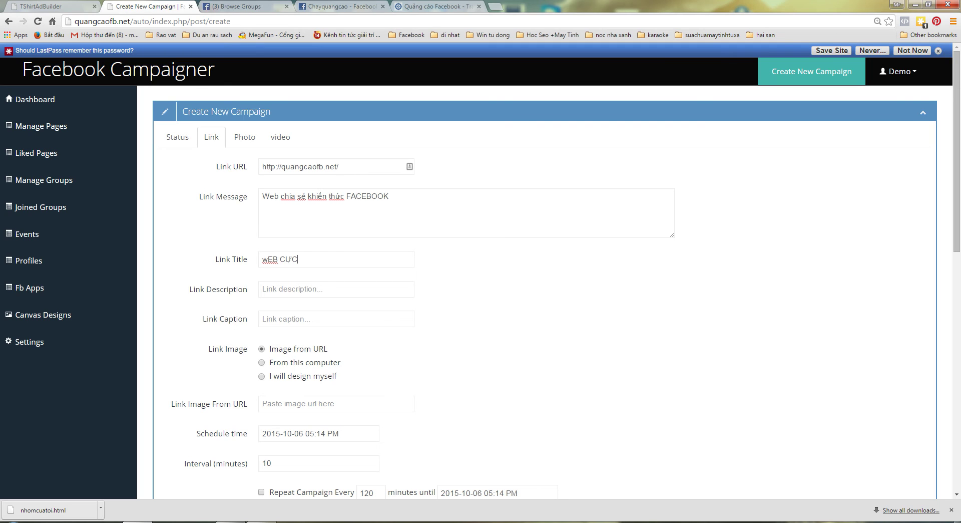
key(BackSpace)
key(BackSpace)
key(BackSpace)
key(BackSpace)
key(BackSpace)
key(BackSpace)
text(Không thể tin nổi)
- Set the link description to nooirh.com.vn and the caption to Vidu
click(263, 289)
text(nooirh)
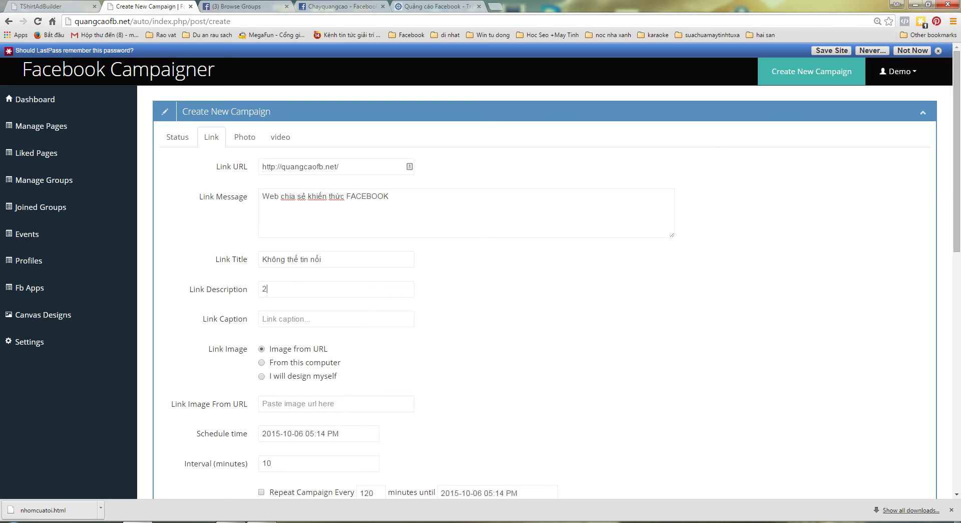
key(BackSpace)
text(.com.vn)
click(286, 319)
text(Vidu)
scroll(545, 280, down, 2)
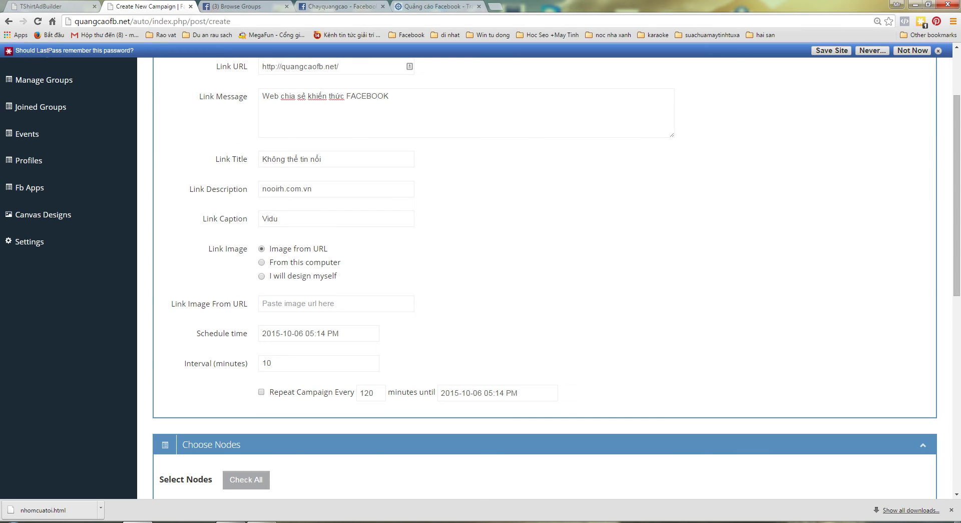
- Attach dich-vu-quang-cao-facebook-ads.png from the computer as the link image
click(261, 262)
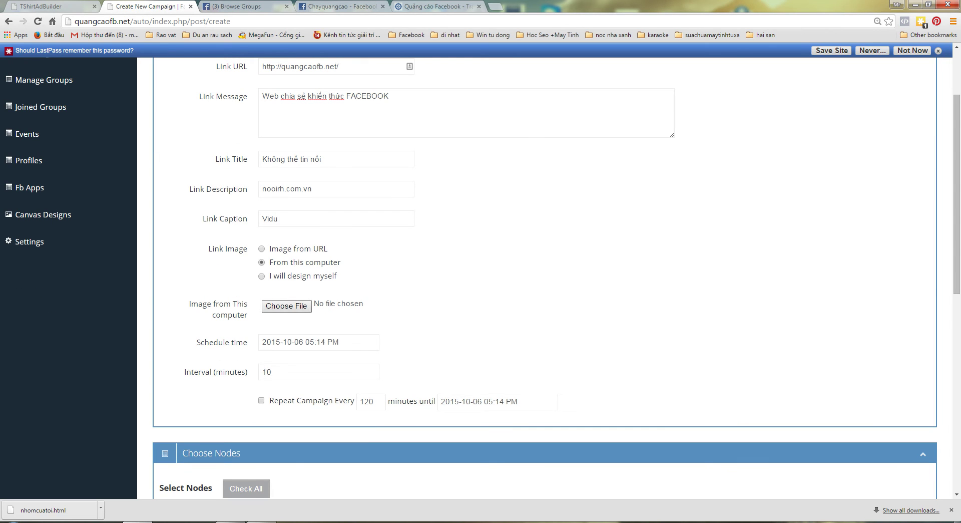
click(286, 306)
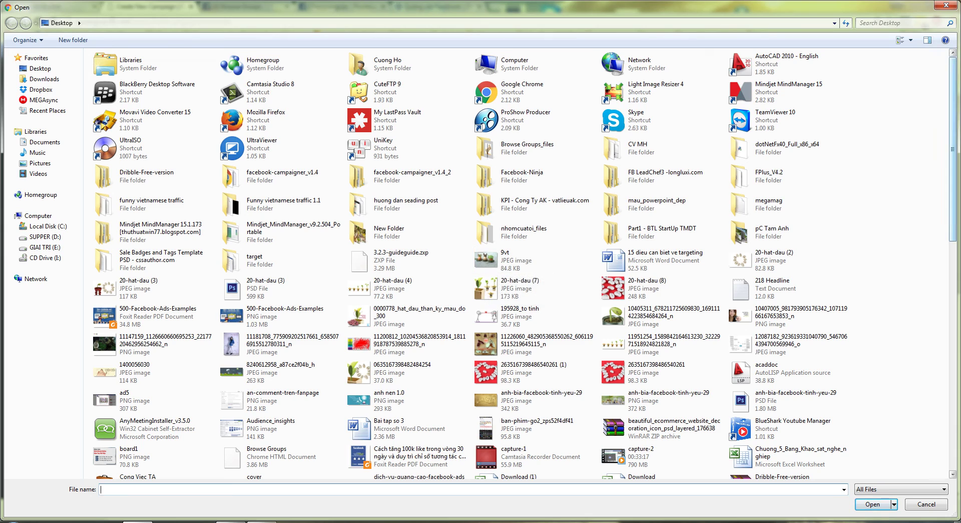
scroll(408, 324, down, 6)
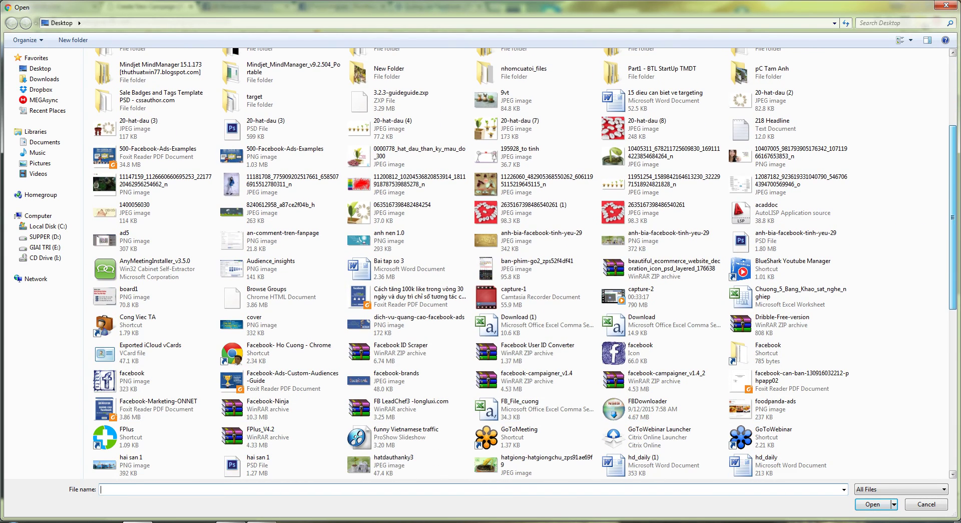
double_click(408, 325)
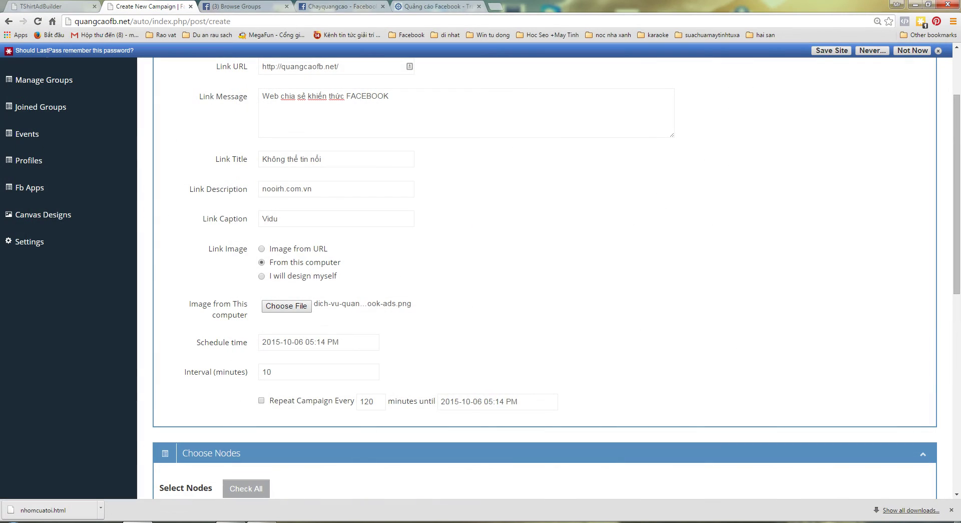
- Scroll through the completed Create New Campaign form to review it
scroll(544, 281, down, 4)
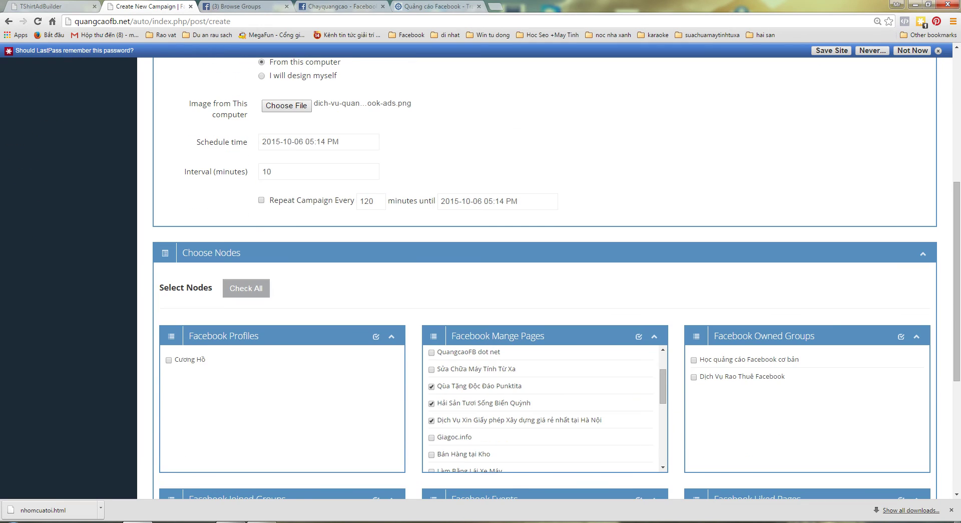
scroll(545, 281, down, 4)
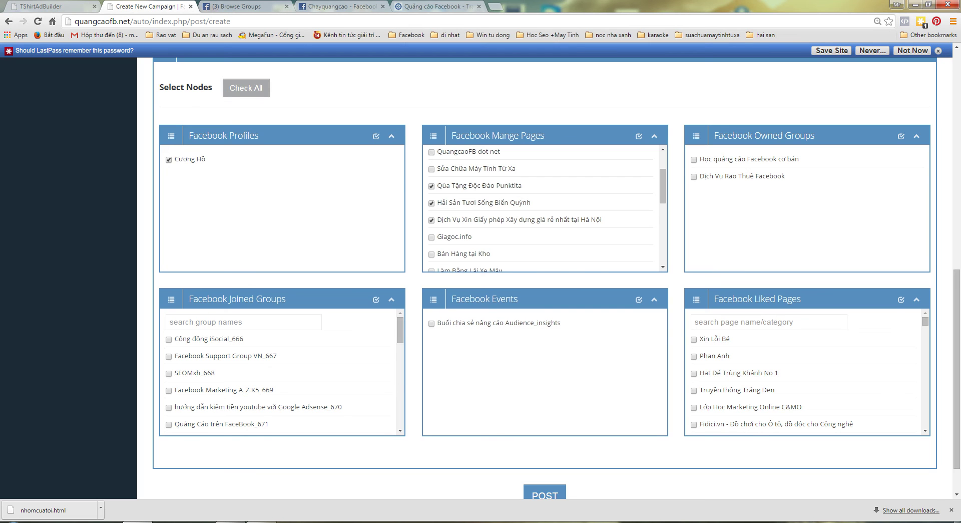
scroll(550, 275, up, 4)
scroll(544, 275, up, 6)
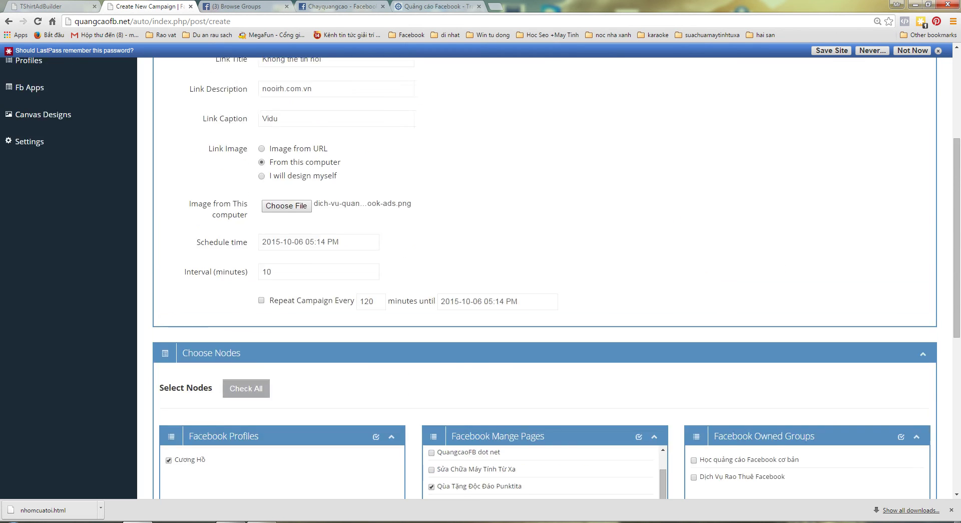
scroll(545, 276, down, 3)
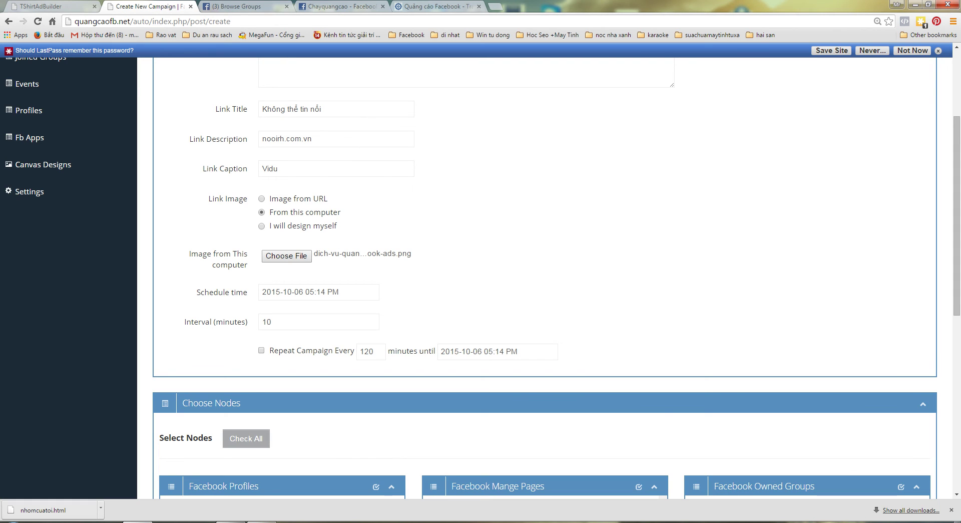
scroll(545, 275, up, 3)
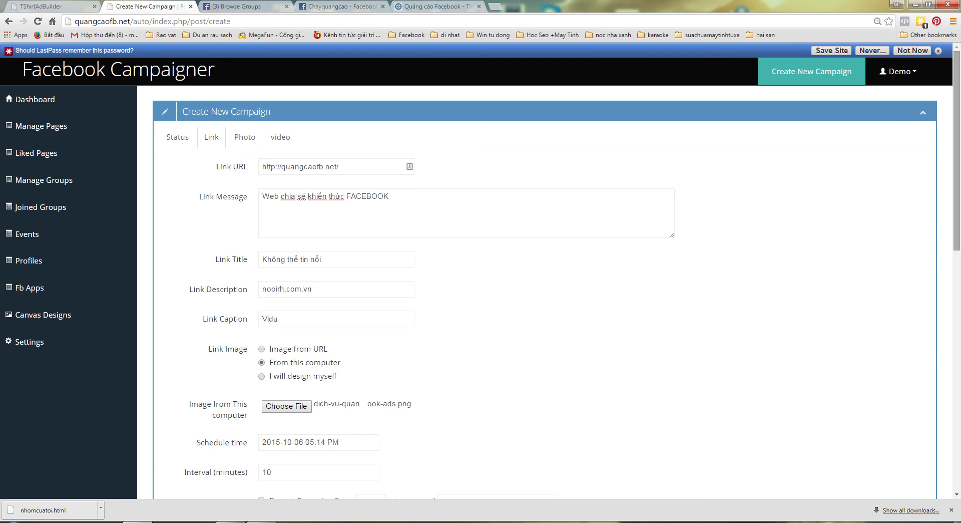
drag(957, 150, 957, 390)
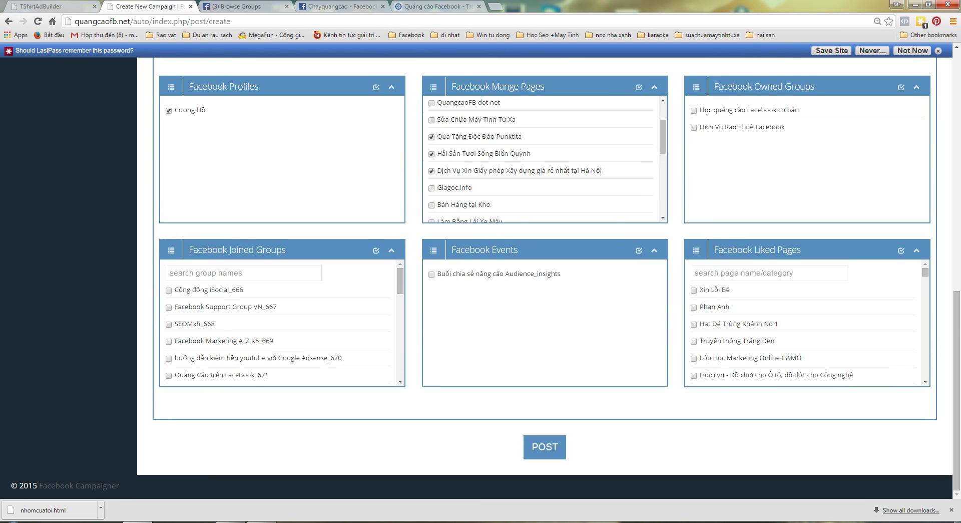
- Post the Link campaign, check it in the Campaigns List, then open User Settings
click(545, 446)
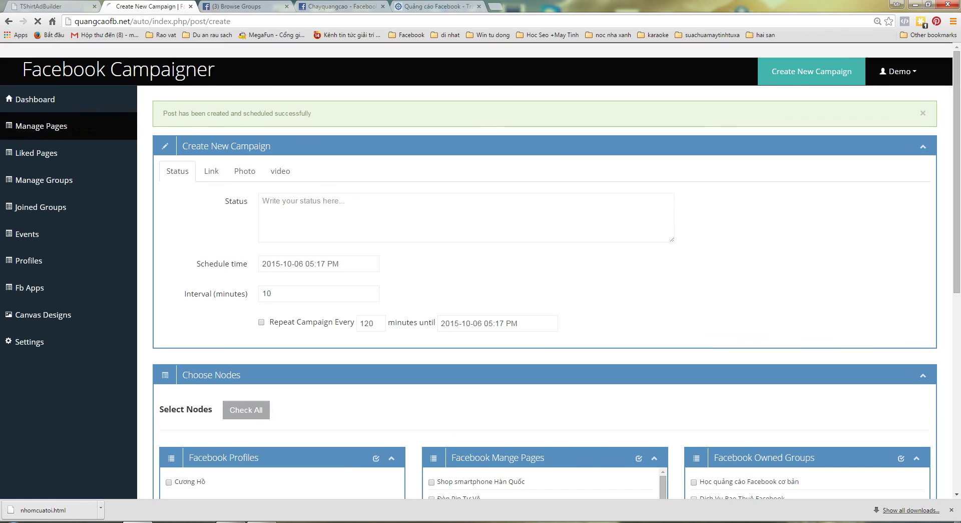
click(35, 99)
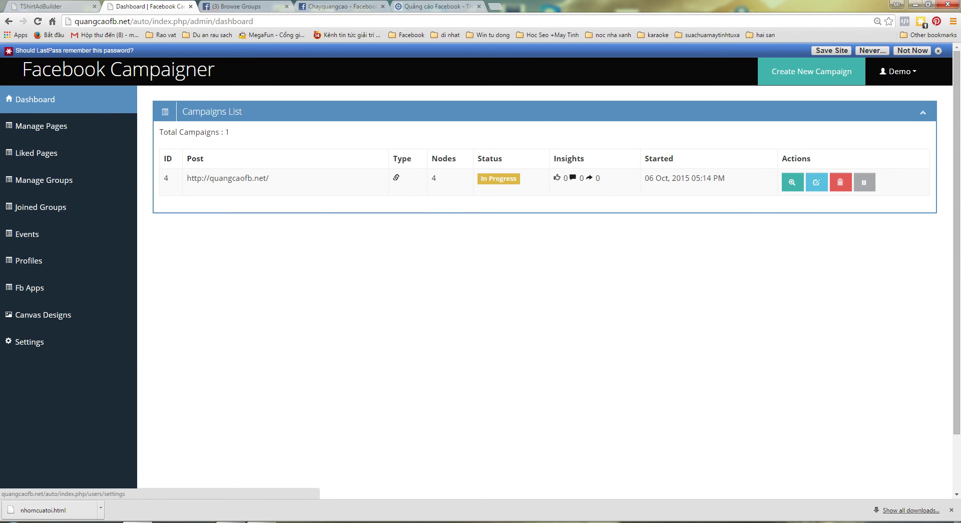
click(29, 341)
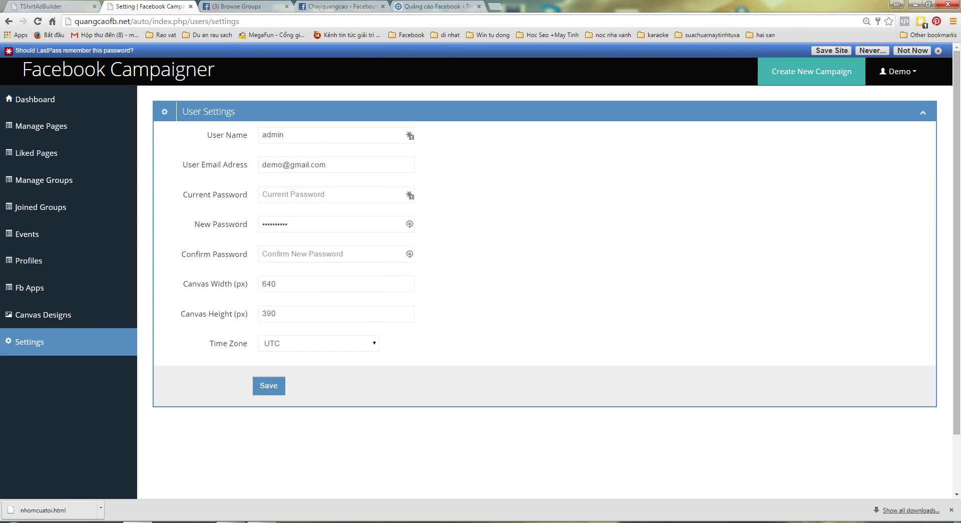
- Set the time zone to Asia/Ho_Chi_Minh and save the user settings
click(318, 343)
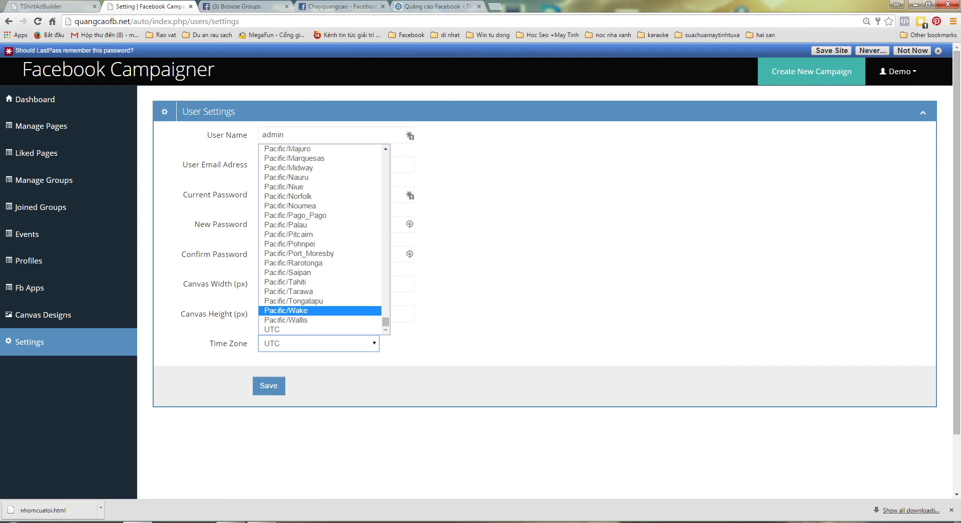
drag(385, 322, 386, 248)
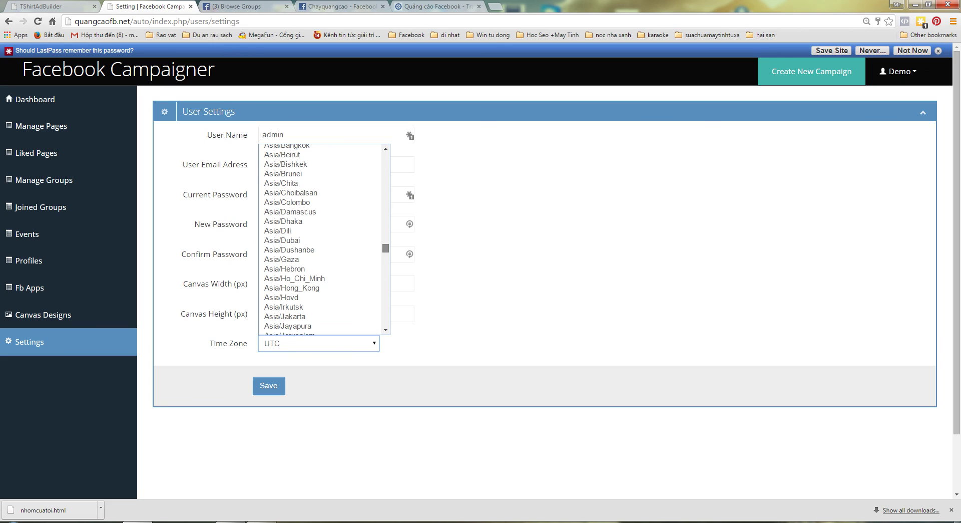
click(294, 278)
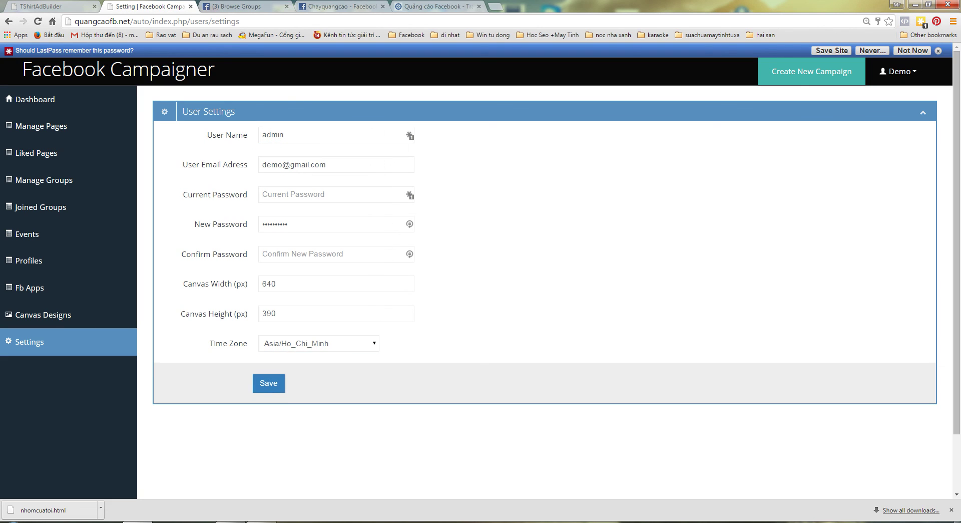
click(268, 383)
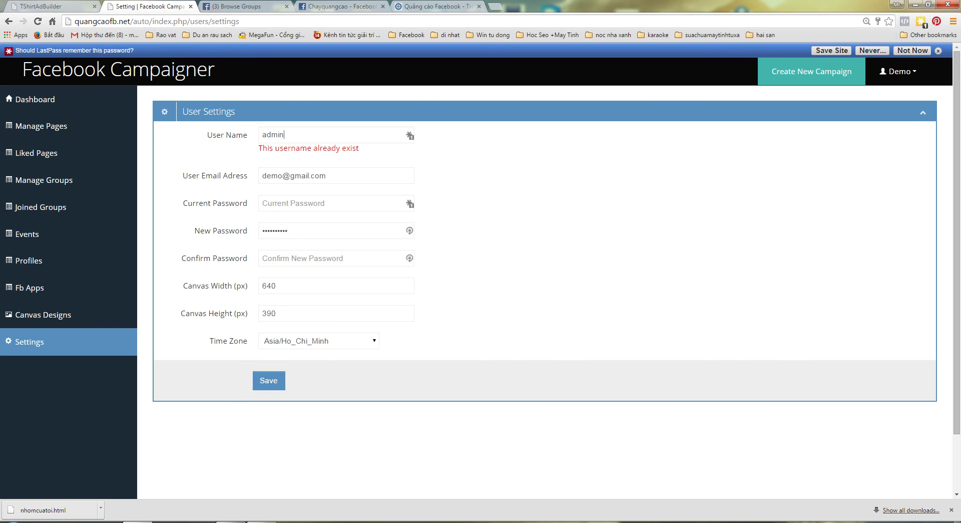
- Re-enter the user name, clear the prefilled new password, and resubmit the settings
double_click(272, 135)
text(demo)
key(Return)
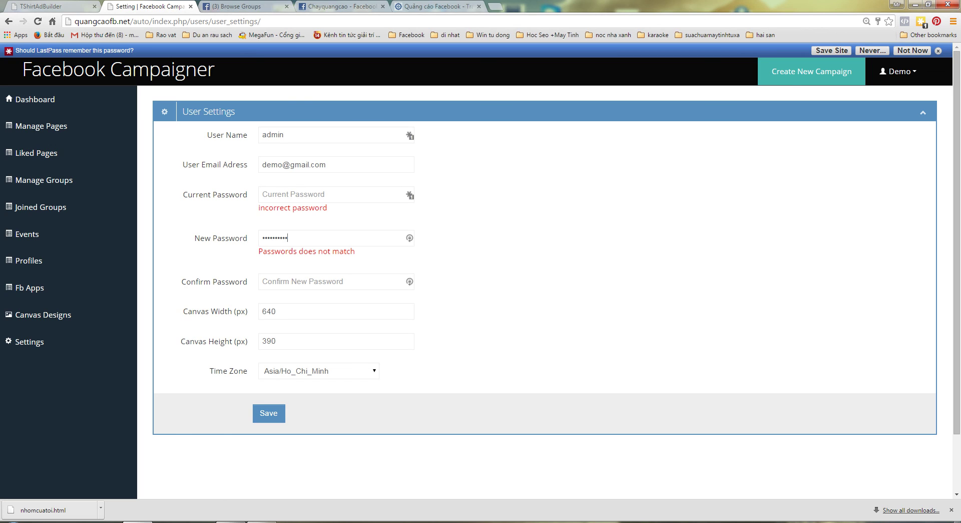
key(ctrl+a)
key(BackSpace)
key(Return)
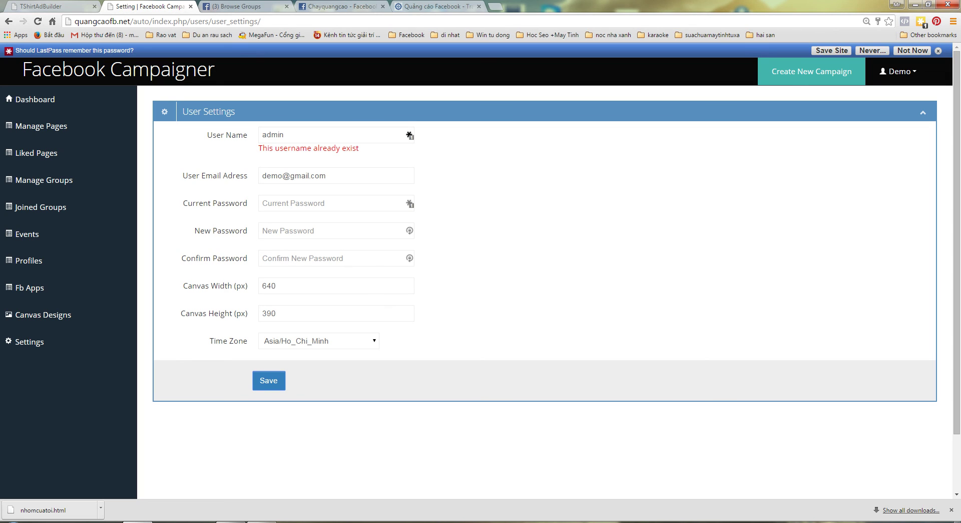
- Re-enter the user name, save the settings again, and return to the Campaigns List
double_click(273, 135)
text(demo)
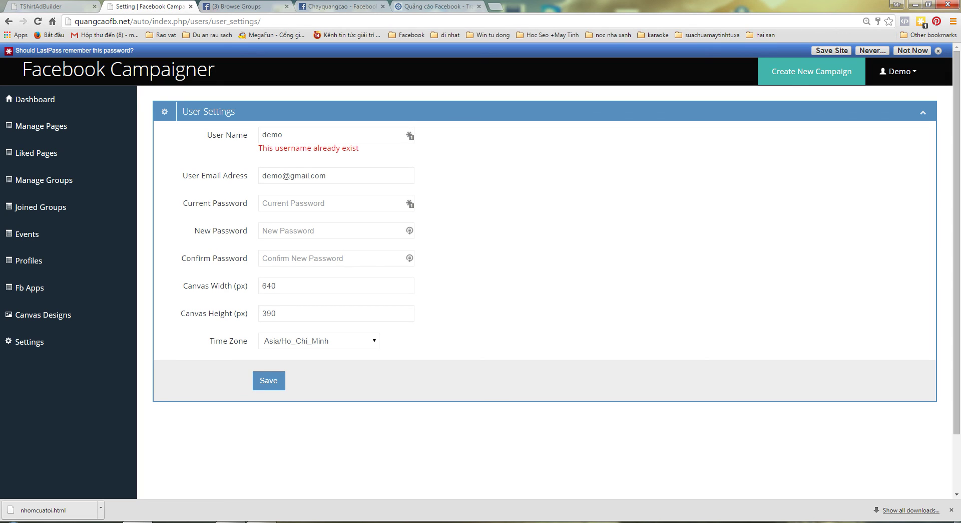
key(Return)
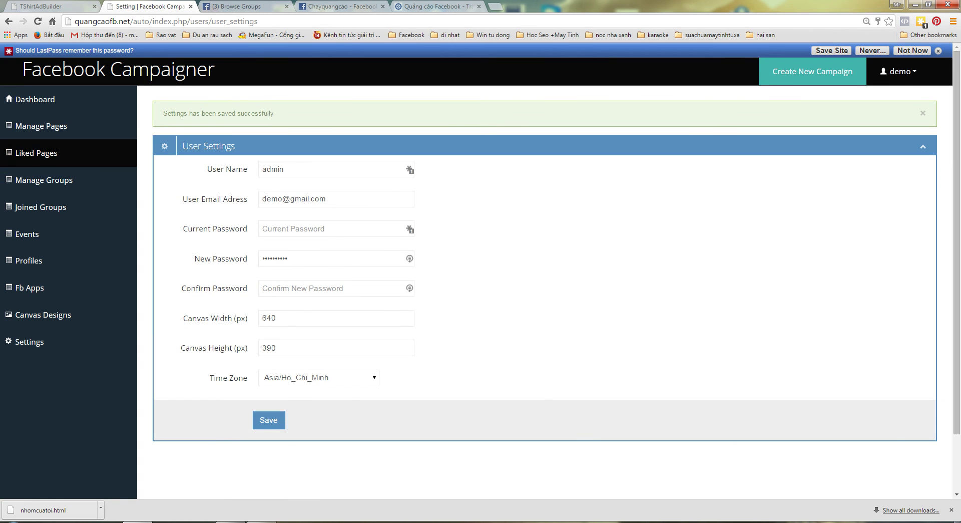
click(35, 99)
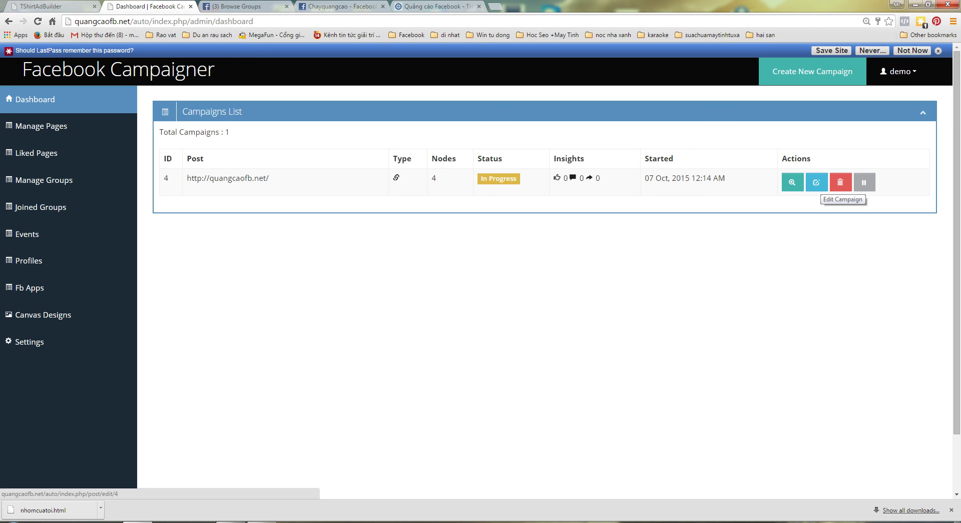
click(817, 183)
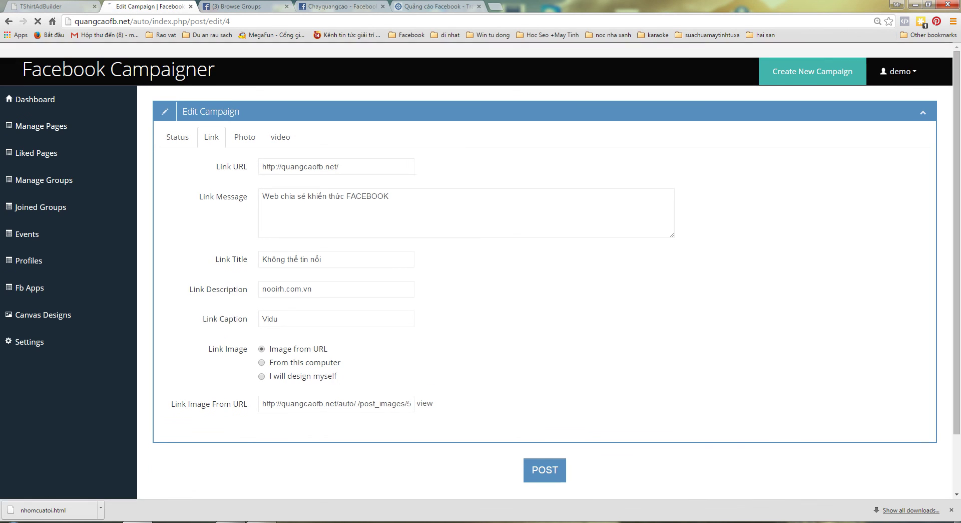
scroll(545, 271, down, 2)
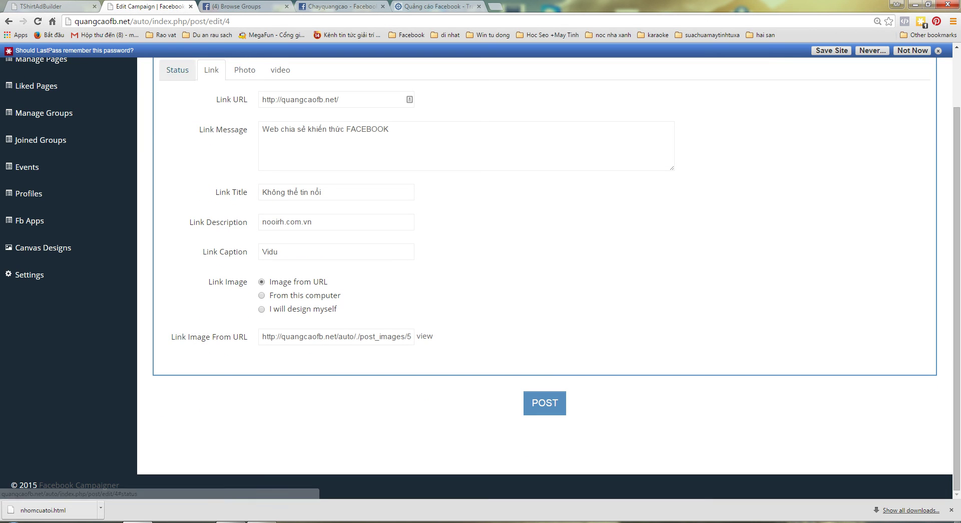
scroll(545, 271, up, 2)
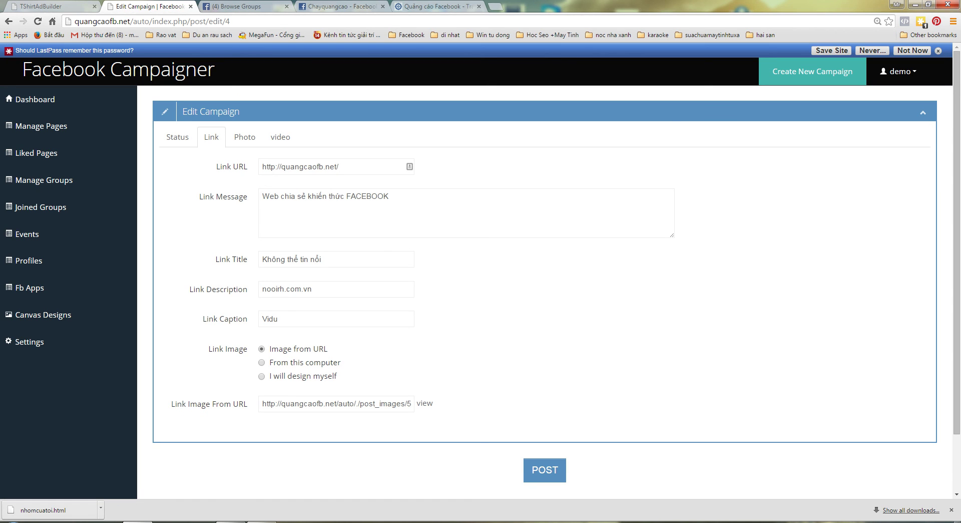
click(178, 136)
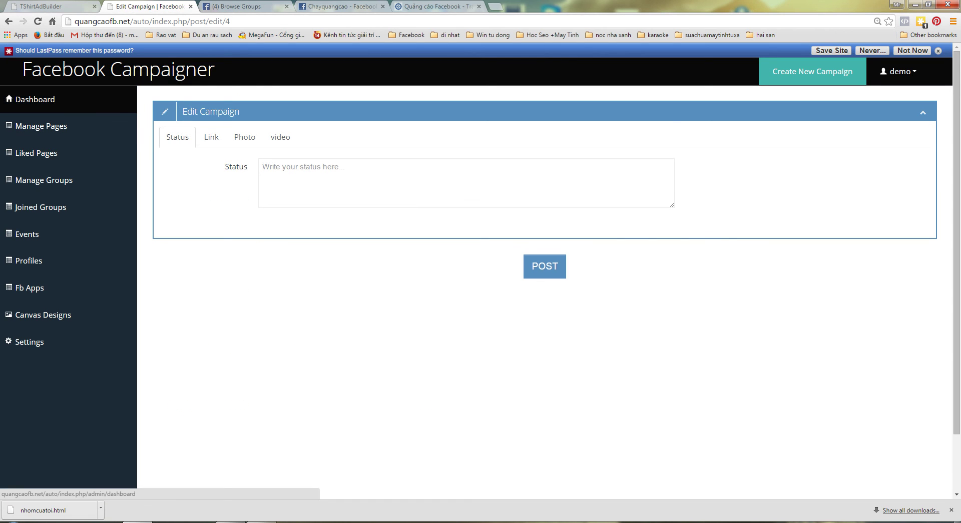
click(35, 99)
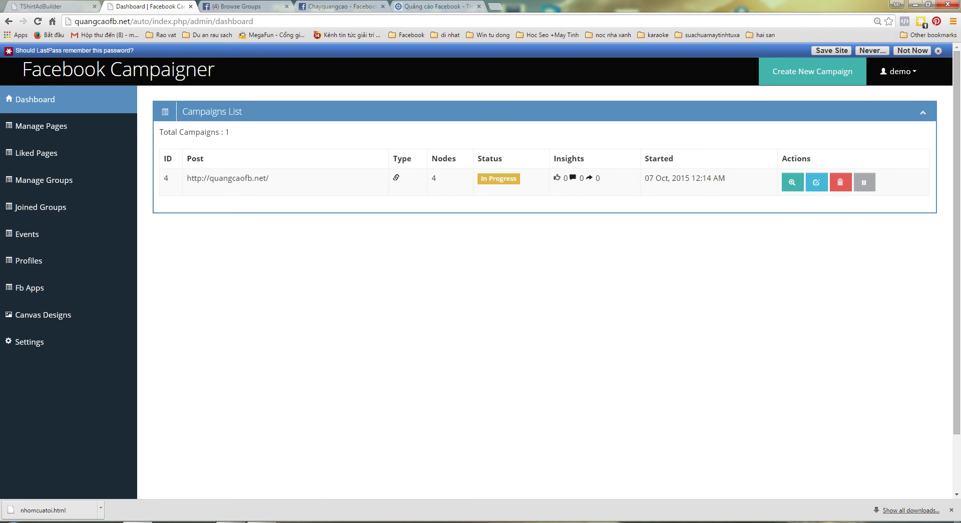
click(793, 182)
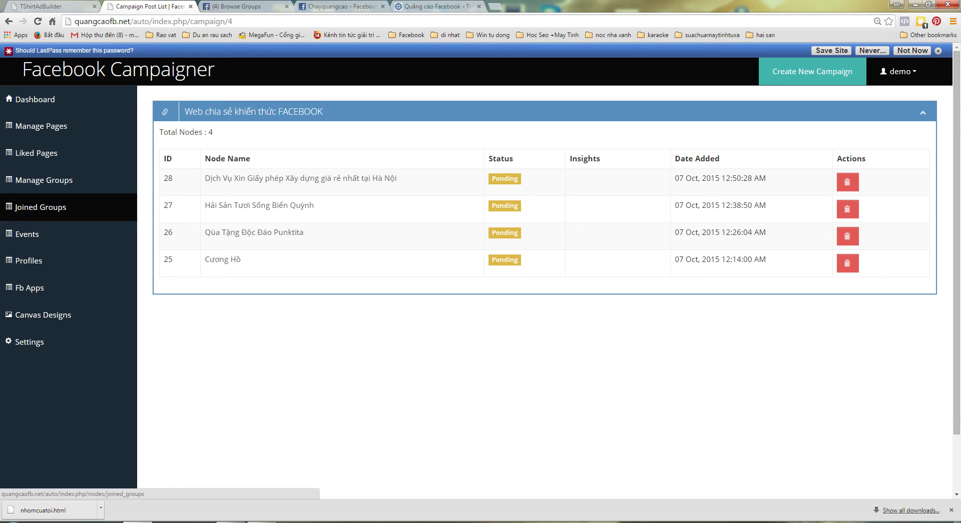
click(35, 99)
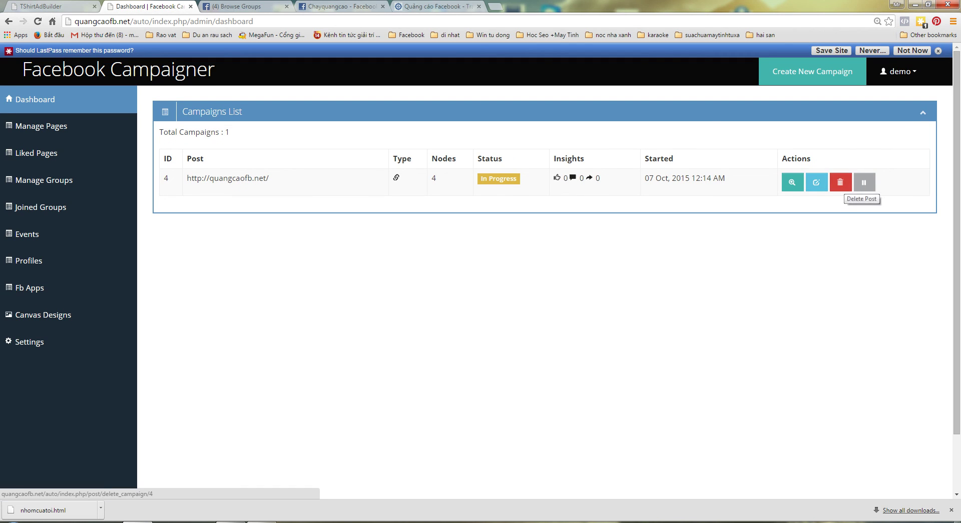
- Pause campaign 4, look through its Photo, Video and Status post forms, then return to Dashboard
click(865, 182)
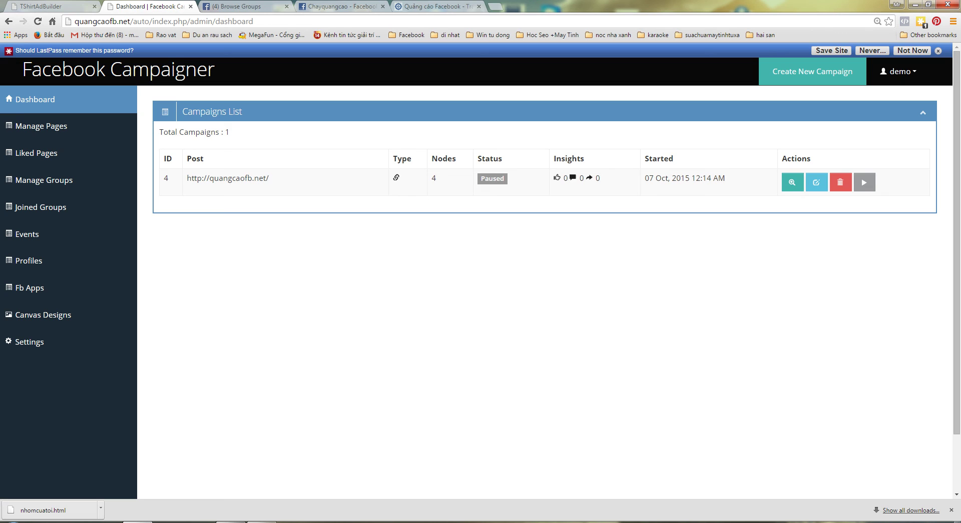
click(817, 183)
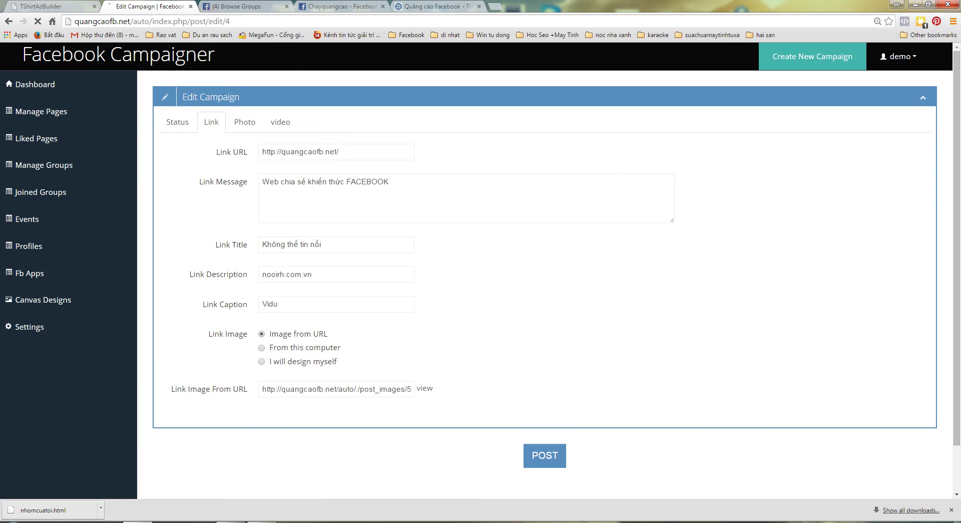
click(245, 137)
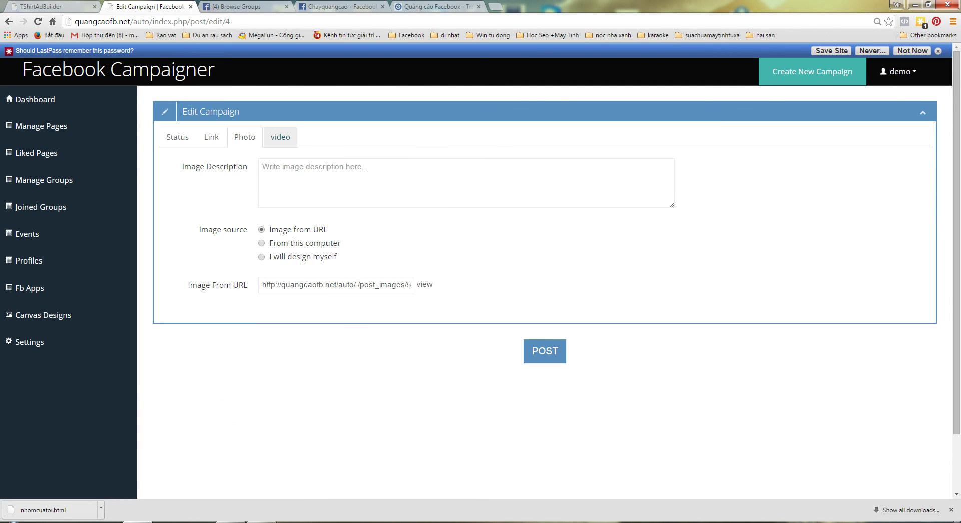
click(281, 137)
click(177, 137)
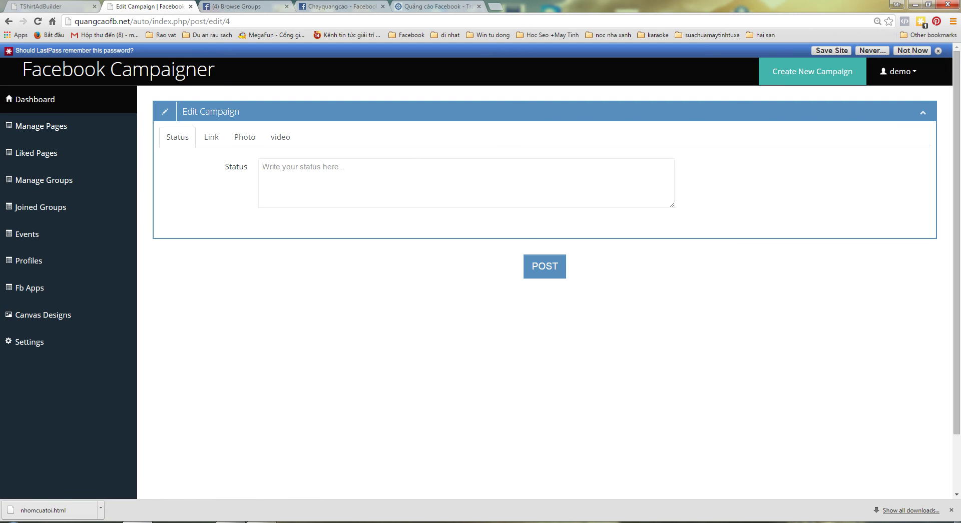
click(35, 100)
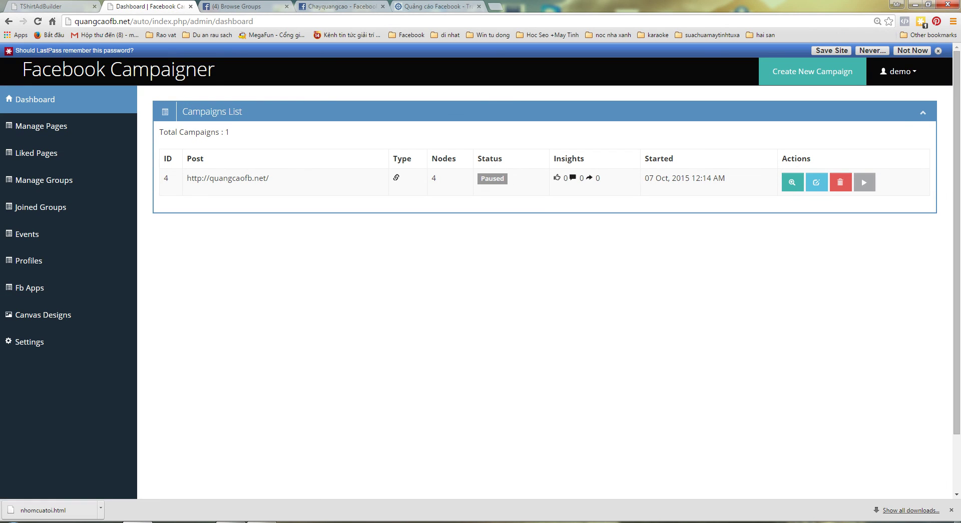